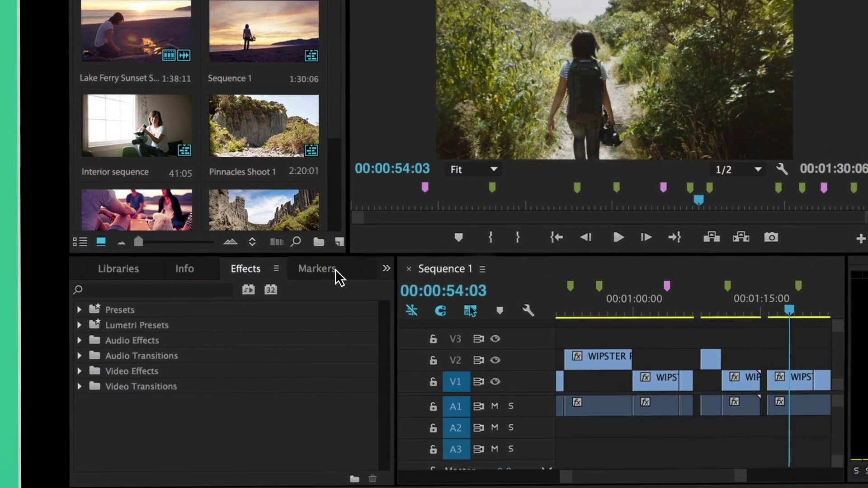
List the sequence's review markers and add a heart-eyes emoji to a comment.
click(217, 309)
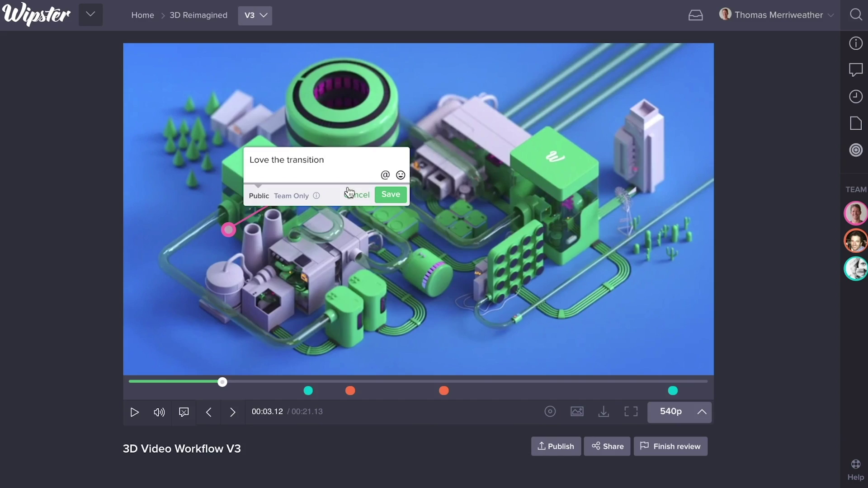
click(401, 175)
click(334, 120)
click(391, 194)
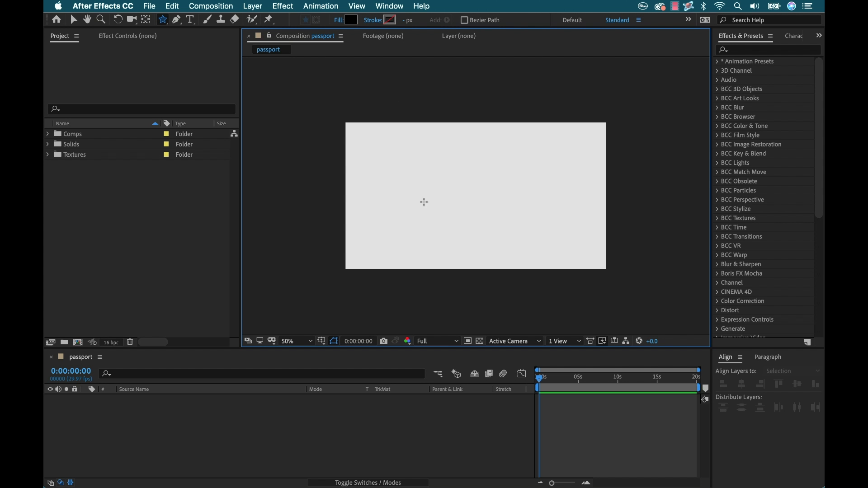
Review the passport comp settings unchanged, view at 100%, and show title/action safe guides.
key(v)
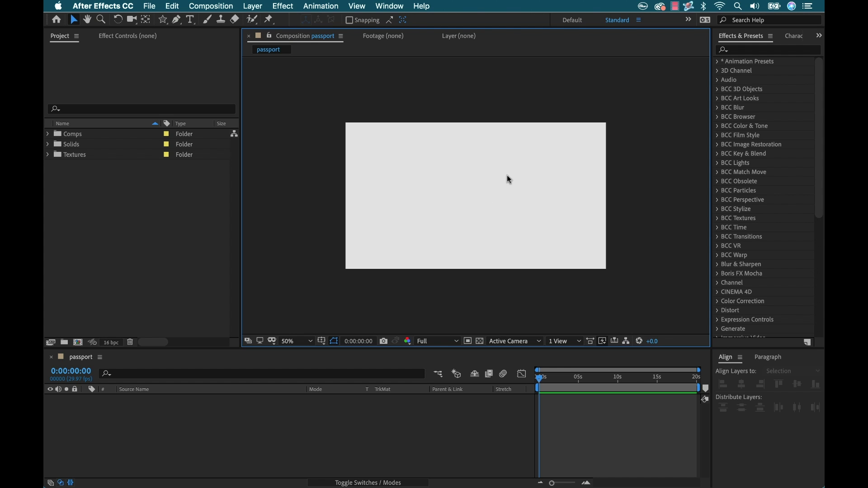
click(211, 6)
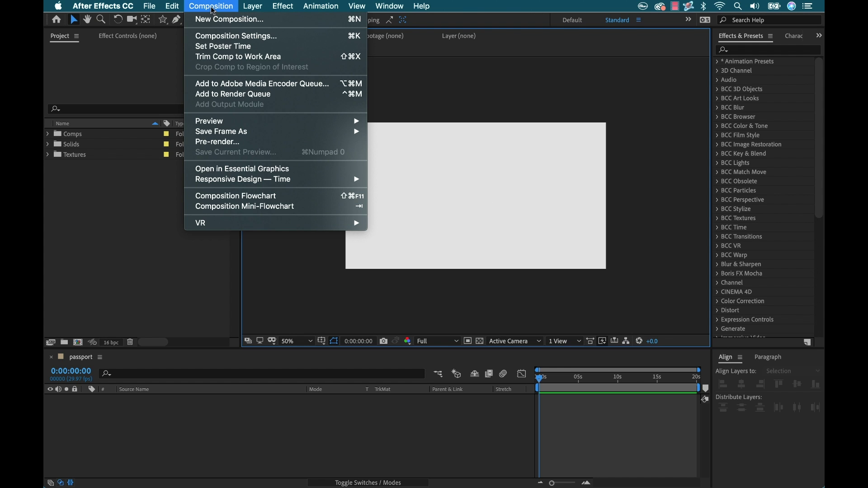
click(213, 36)
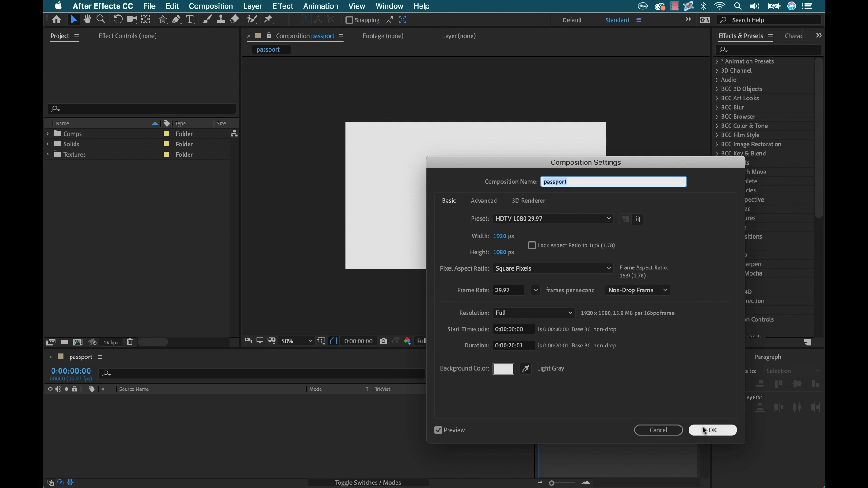
click(672, 431)
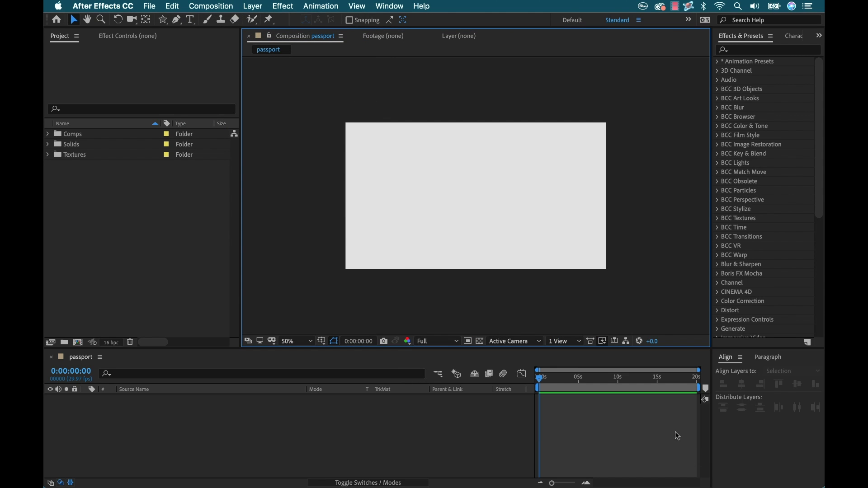
key(slash)
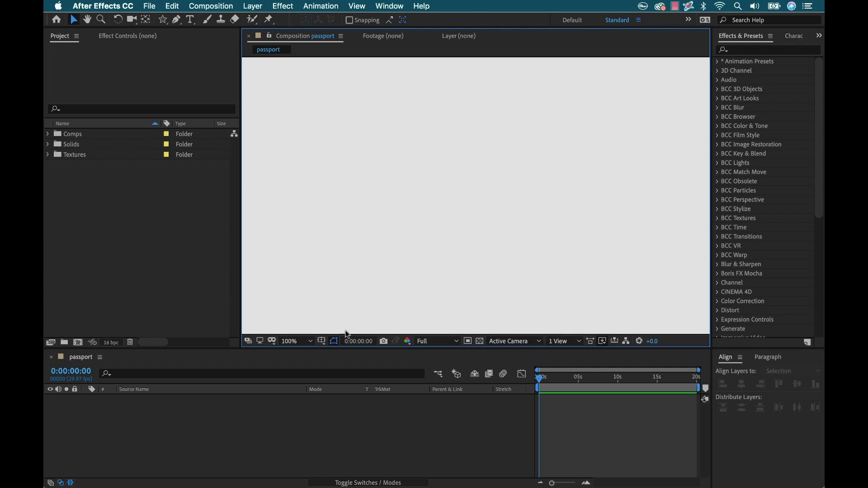
click(321, 342)
click(352, 351)
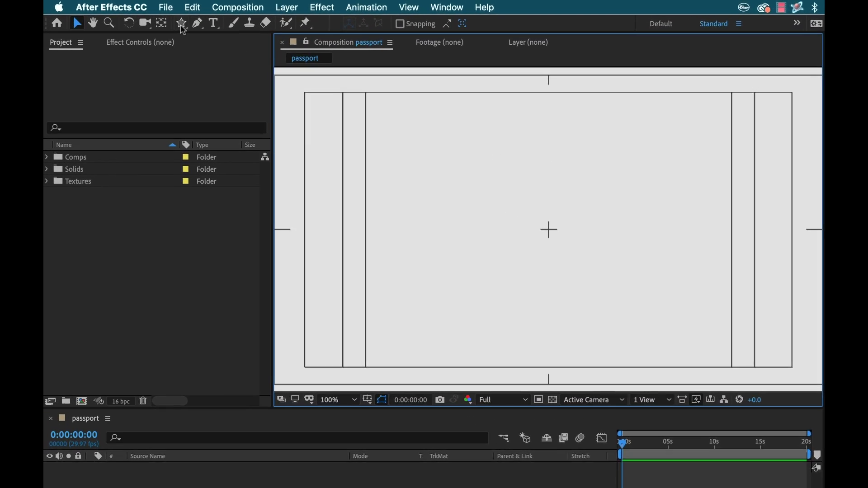
Set up the Rounded Rectangle tool with a solid 25 px stroke and no fill.
click(163, 19)
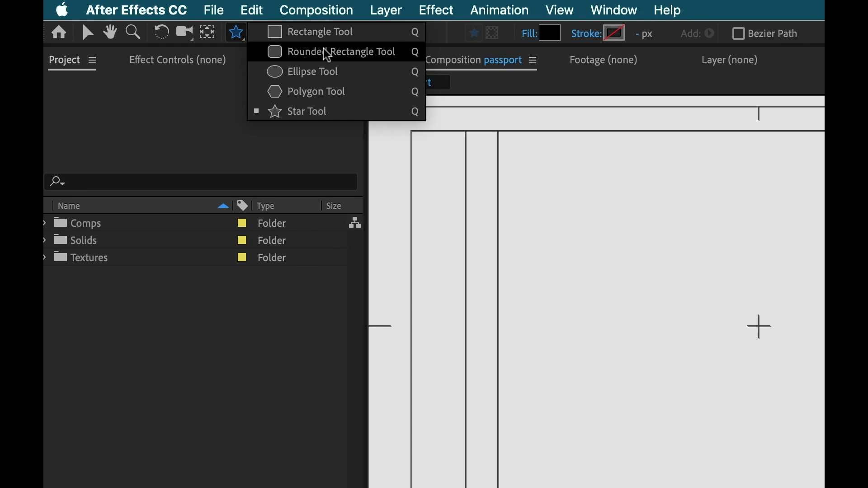
click(324, 49)
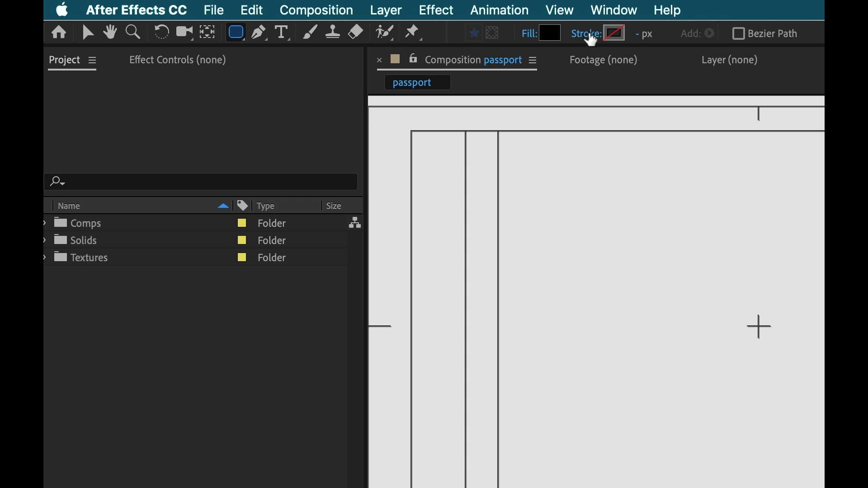
click(593, 40)
click(229, 220)
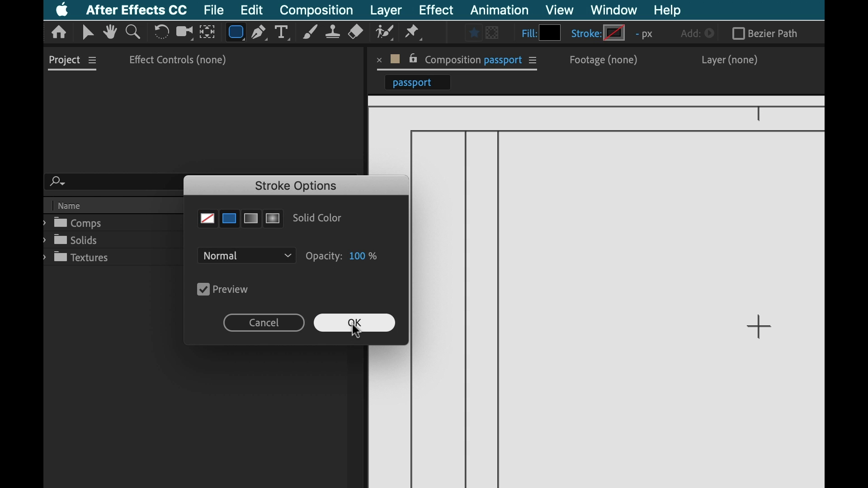
click(355, 324)
click(535, 40)
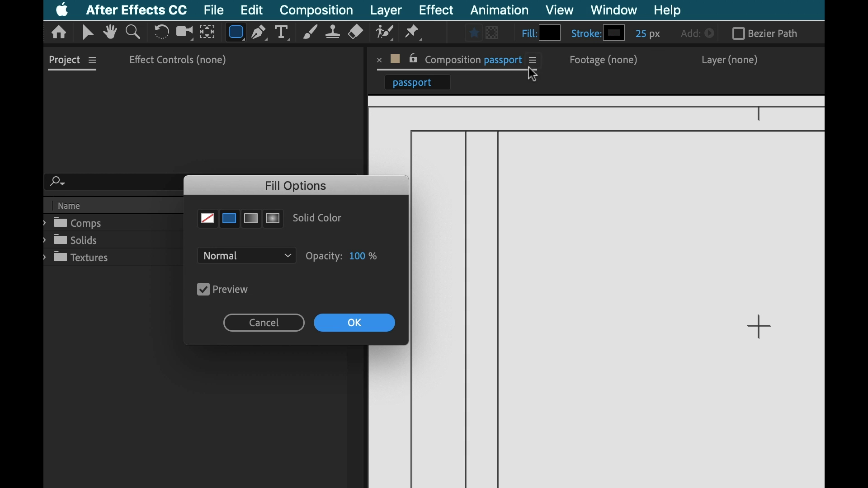
click(206, 218)
click(345, 324)
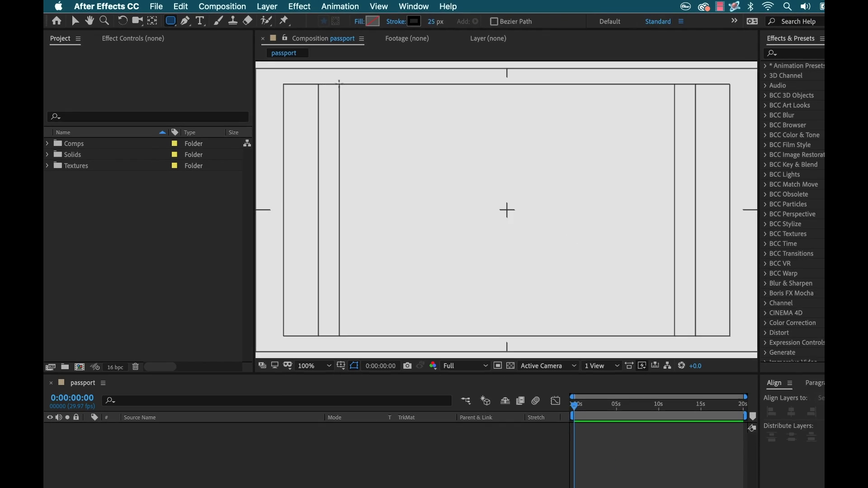
Draw a large rounded rectangle and centre it horizontally and vertically in the comp.
mouse_move(318, 77)
mouse_down()
mouse_move(395, 150)
mouse_move(620, 272)
mouse_move(635, 315)
mouse_up()
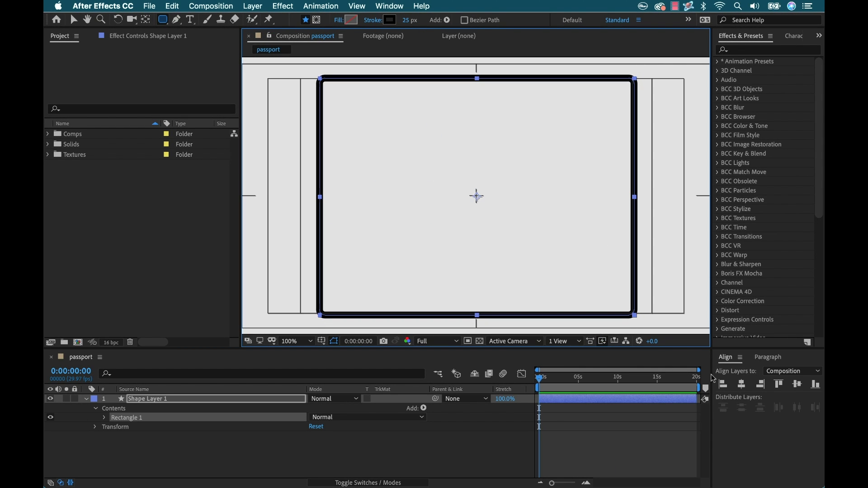
click(742, 385)
click(798, 386)
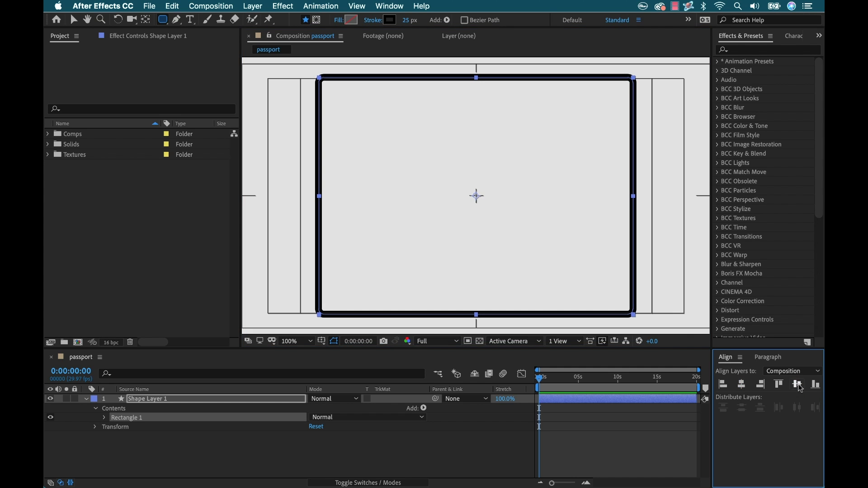
Duplicate the rectangle, shrink the copy inside the outer border, and give it a 20 px stroke.
click(120, 421)
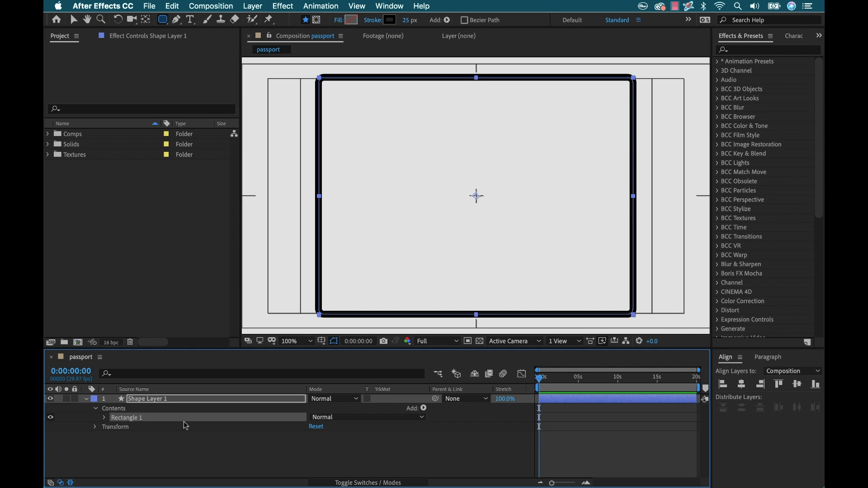
key(ctrl+d)
key(v)
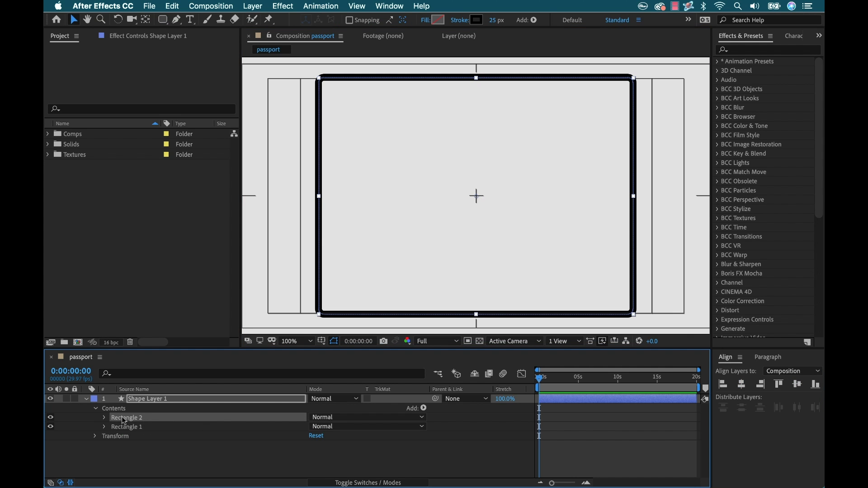
drag(124, 420, 126, 433)
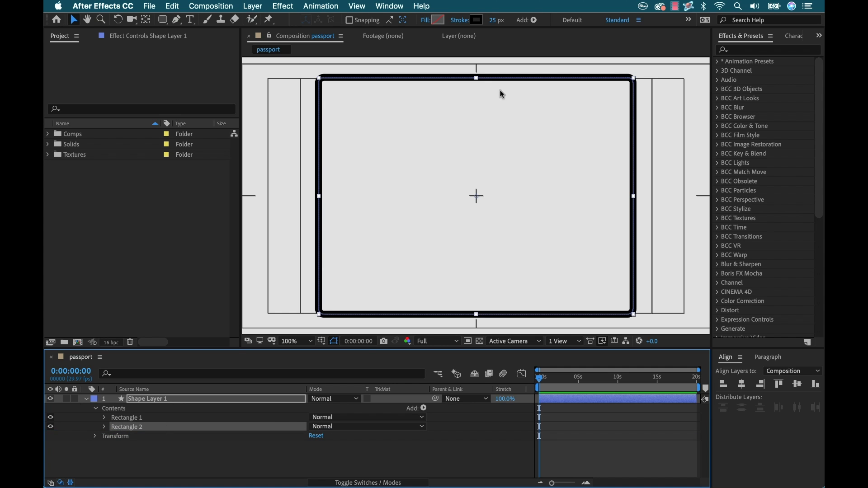
drag(478, 80, 479, 94)
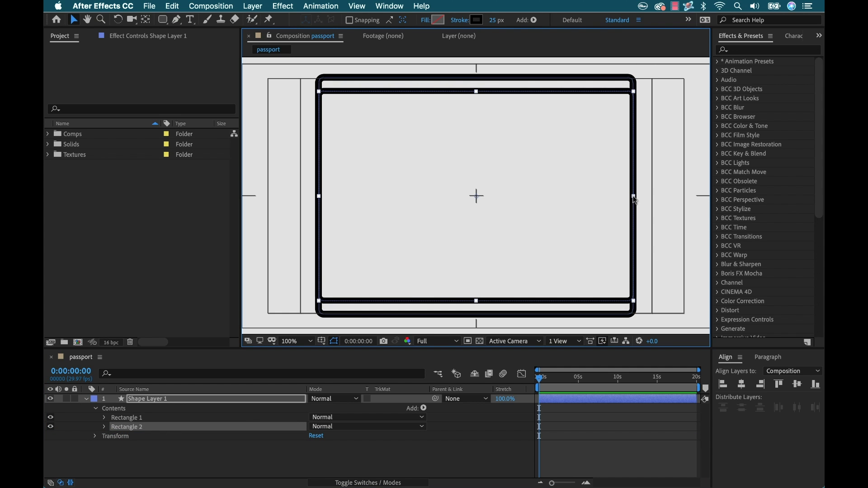
drag(635, 198, 616, 198)
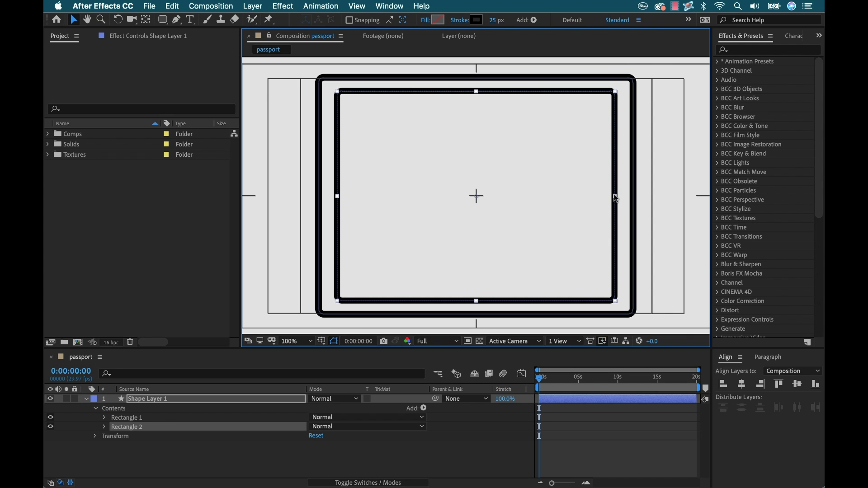
click(491, 21)
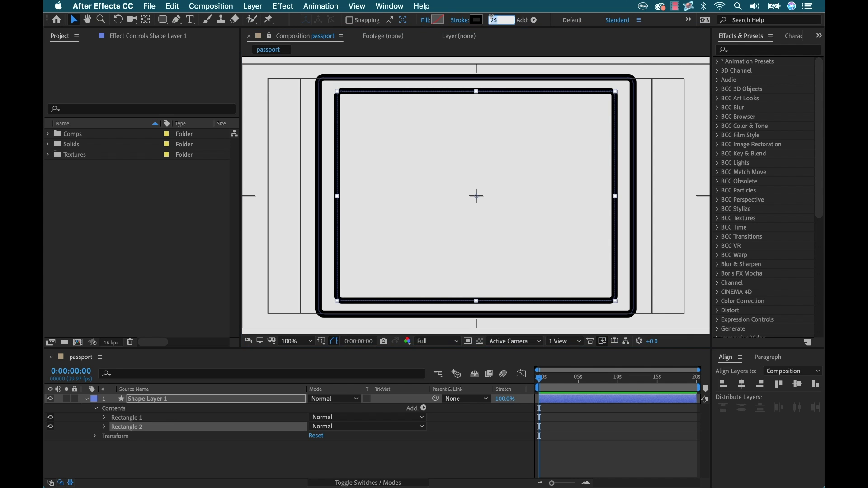
text(20)
key(Return)
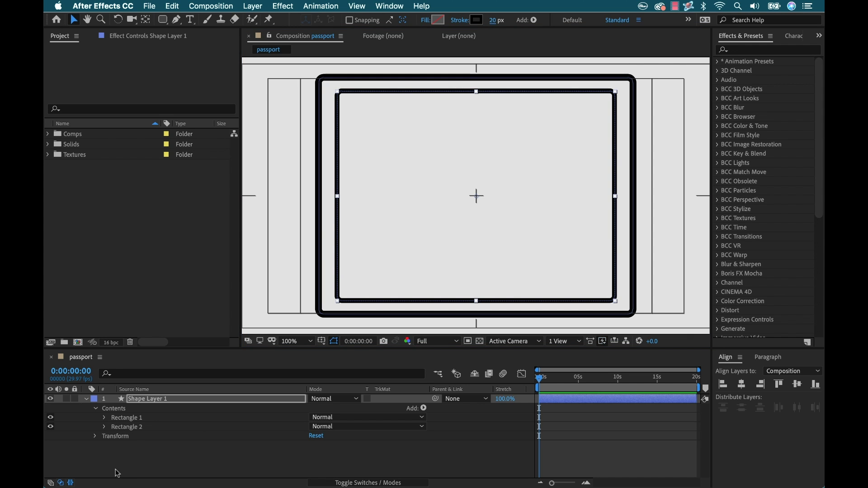
Make Rectangle 2's stroke dashed with round caps and a 35 dash length.
click(104, 427)
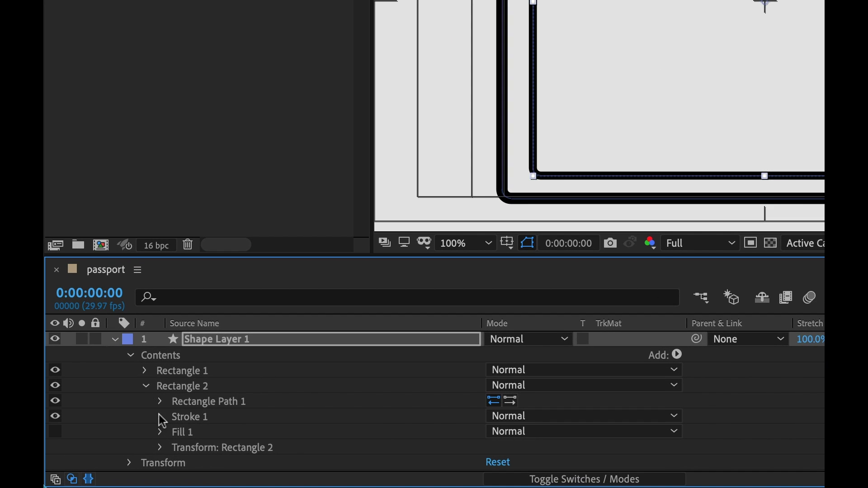
click(160, 417)
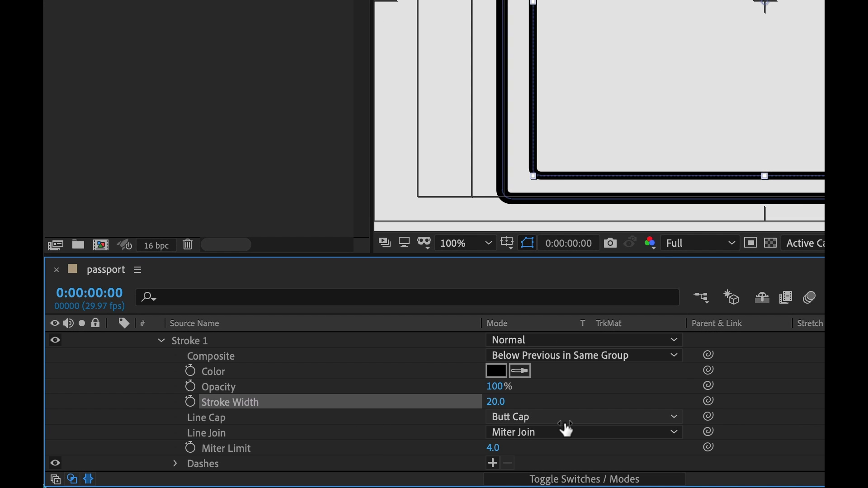
scroll(413, 434, down, 2)
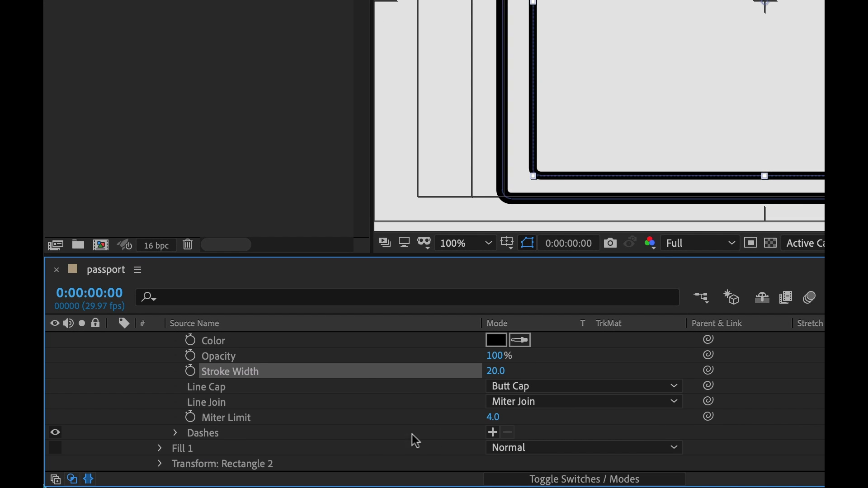
click(492, 432)
click(525, 387)
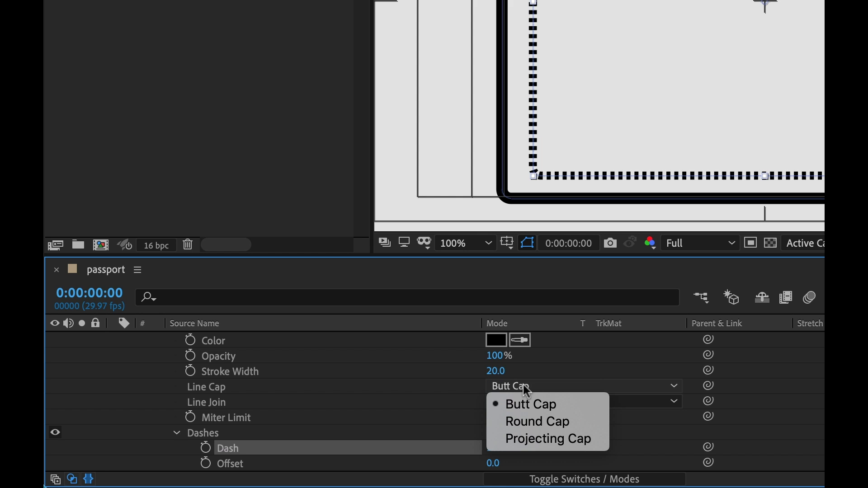
click(527, 421)
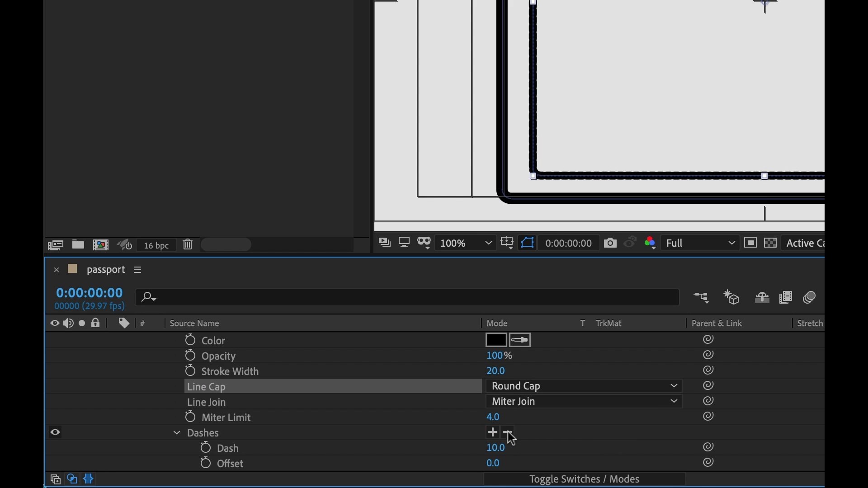
click(497, 448)
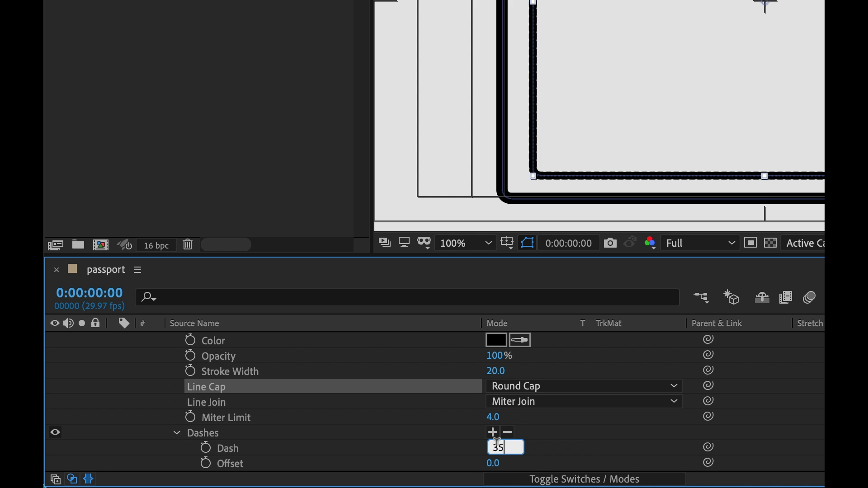
key(Return)
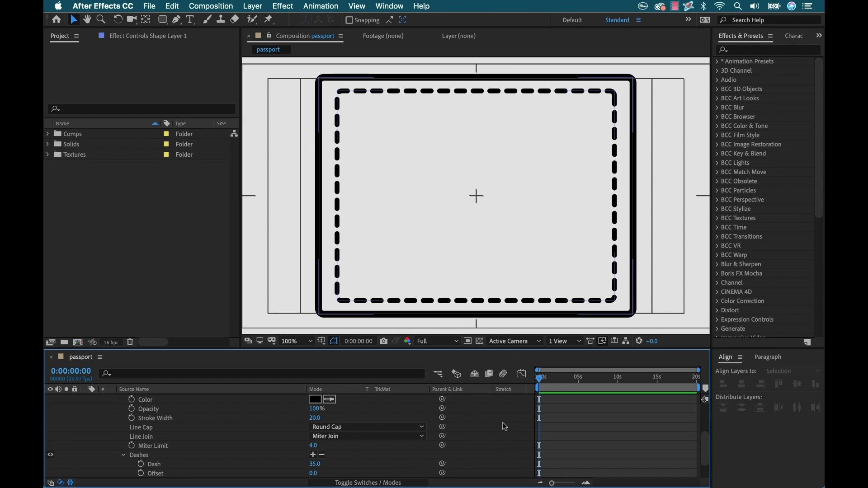
Collapse Stroke 1, Rectangle 2 and the layer Contents in the timeline.
scroll(189, 444, up, 5)
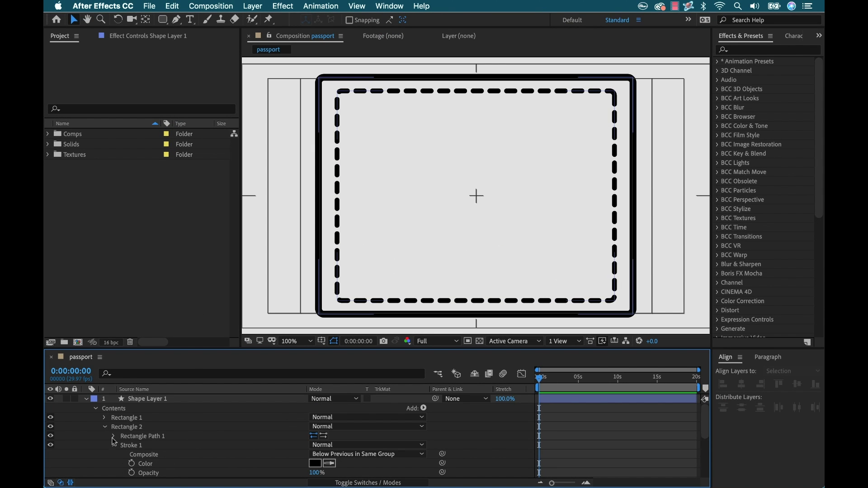
click(113, 445)
click(105, 427)
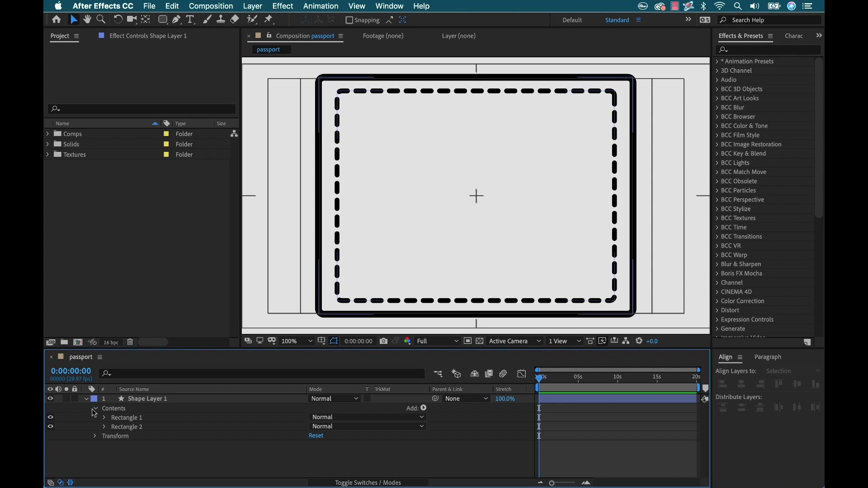
click(95, 409)
Create a PARIS text layer inside the frame in Futura Bold.
click(86, 400)
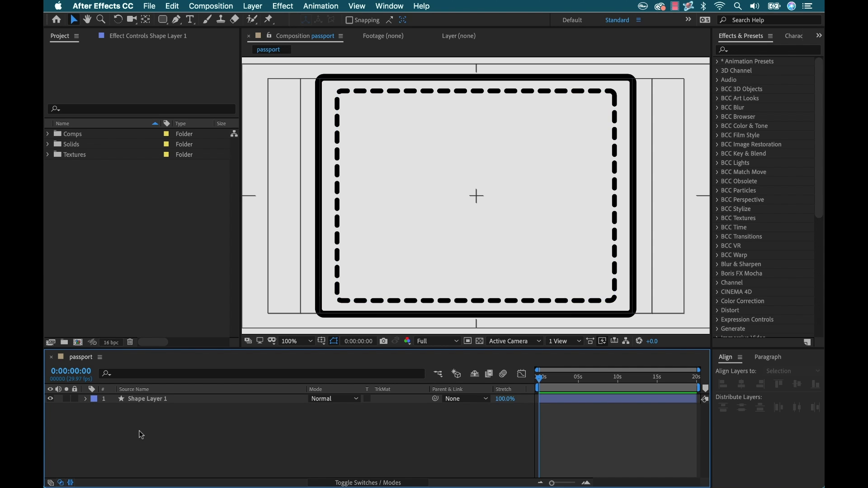
key(ctrl+t)
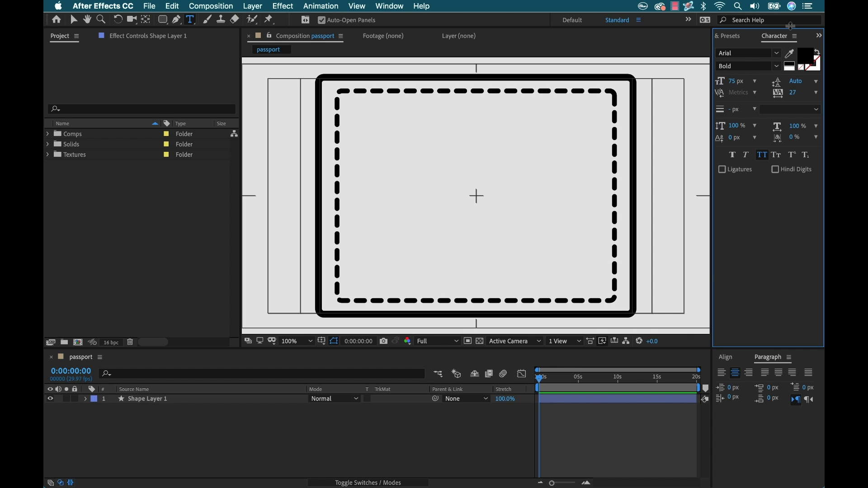
click(737, 51)
text(futur)
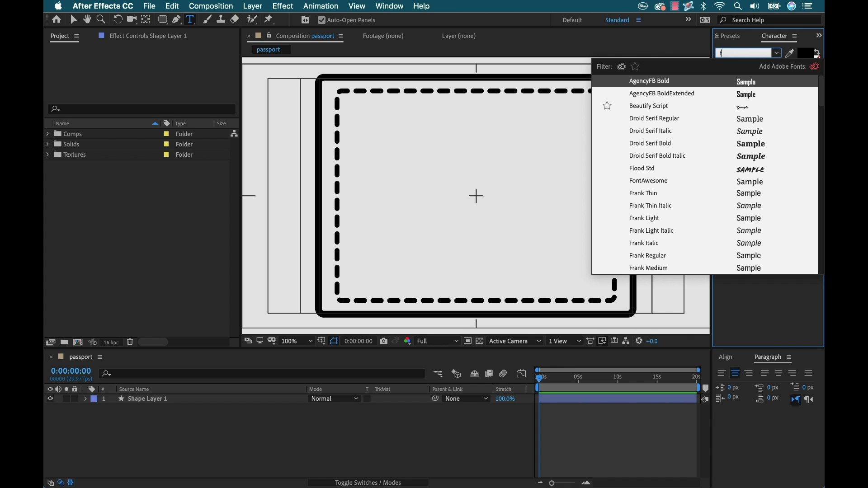
click(652, 132)
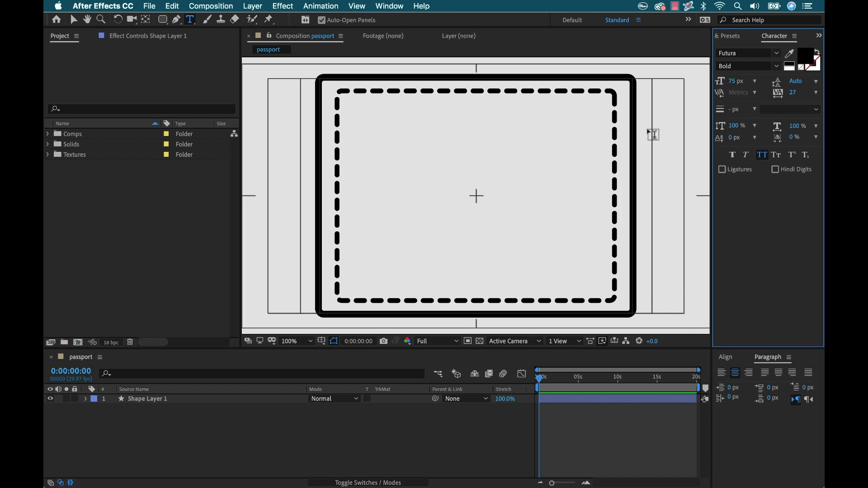
click(401, 219)
text(paris)
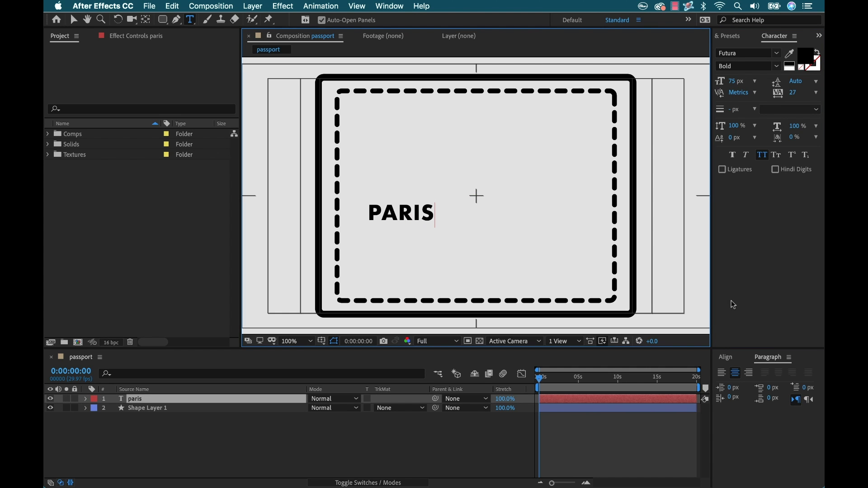
key(KP_Enter)
Set the PARIS font size to 200 px.
click(736, 81)
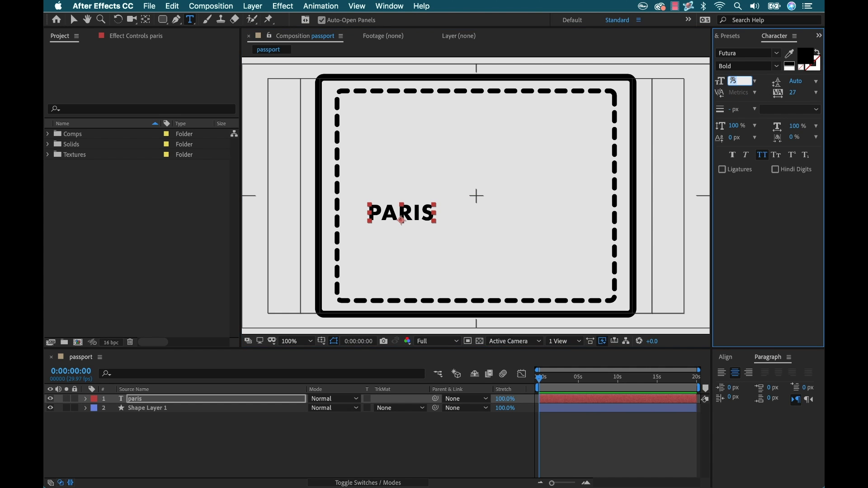
text(300)
key(Return)
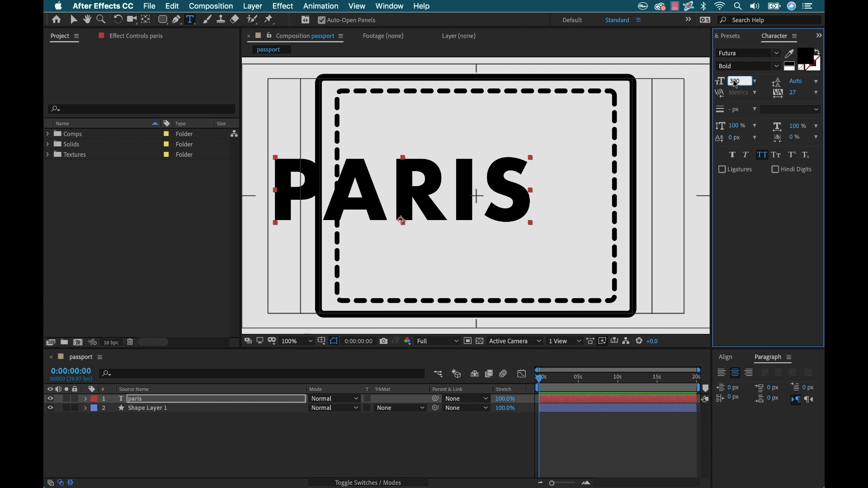
drag(720, 81, 655, 81)
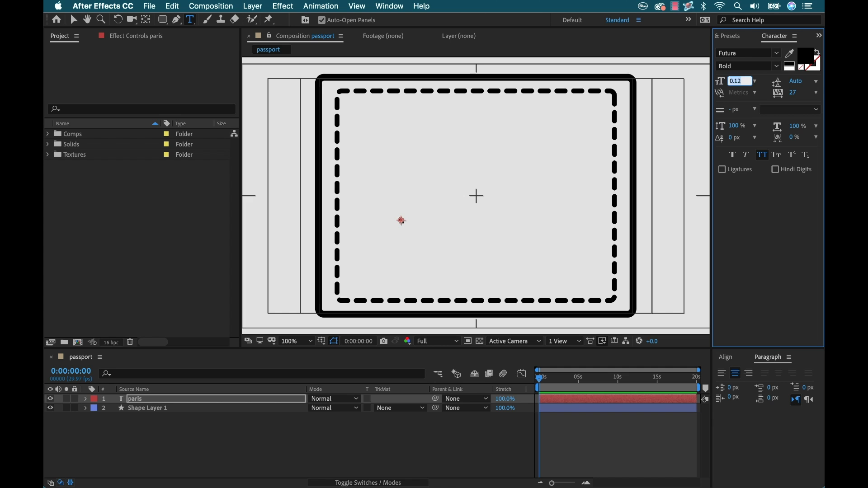
text(00)
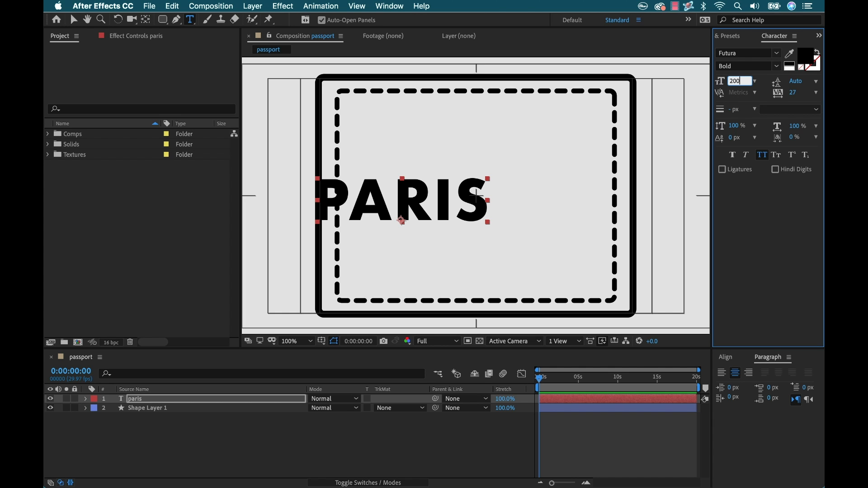
key(Return)
Centre PARIS horizontally, move it low in the frame, and place a duplicate near the top.
key(v)
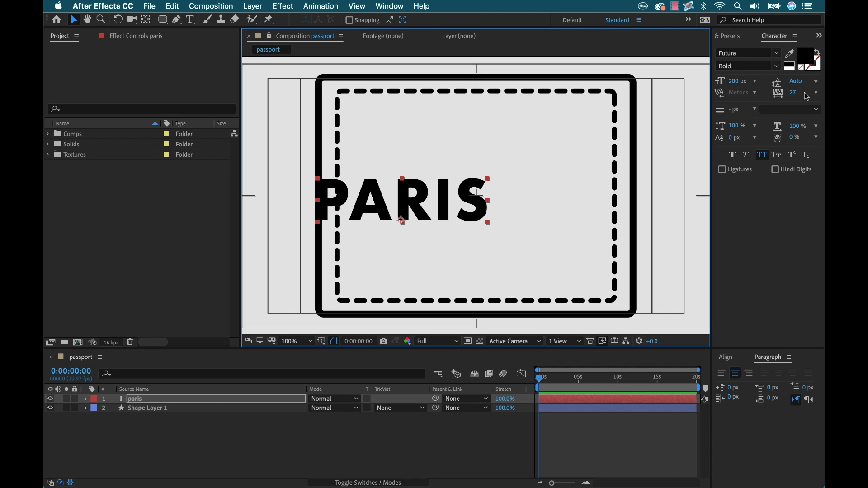
click(725, 357)
click(742, 384)
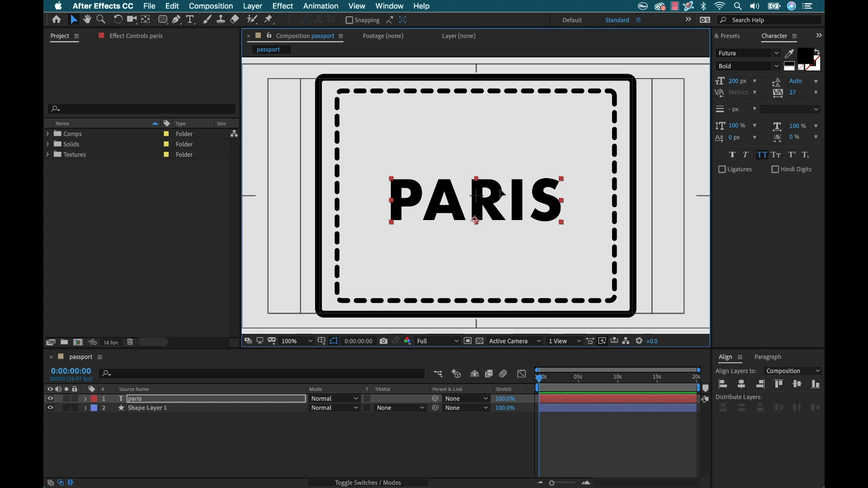
drag(500, 193, 496, 248)
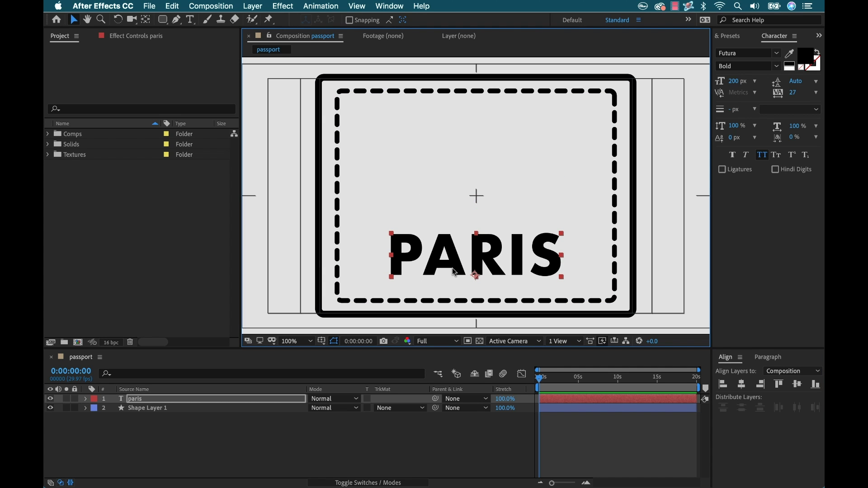
key(super+d)
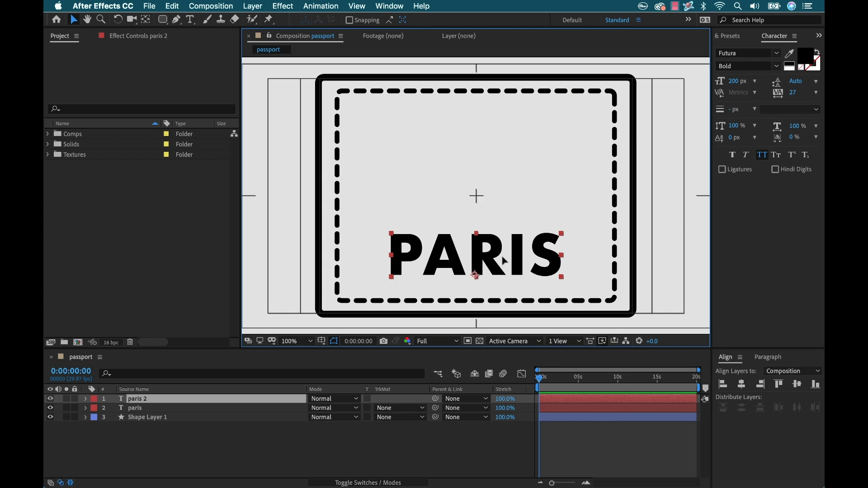
drag(503, 260, 503, 123)
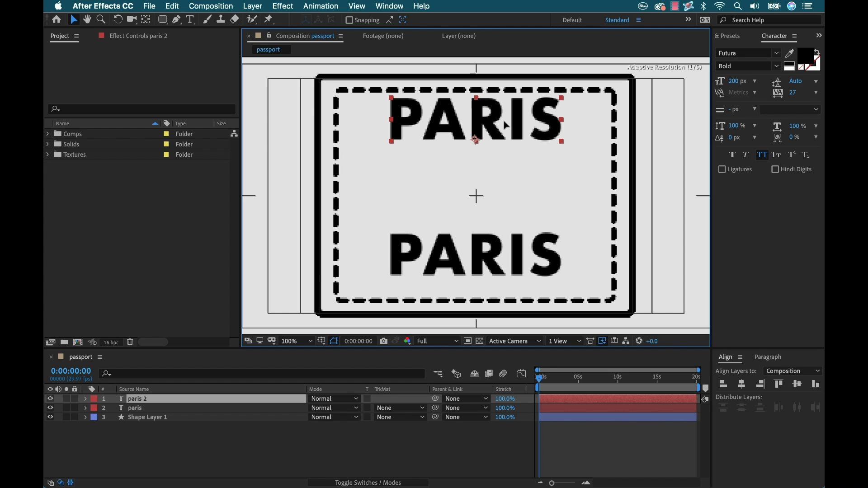
Change the top copy to Futura Medium and retype it as ARRIVED.
click(776, 66)
click(738, 100)
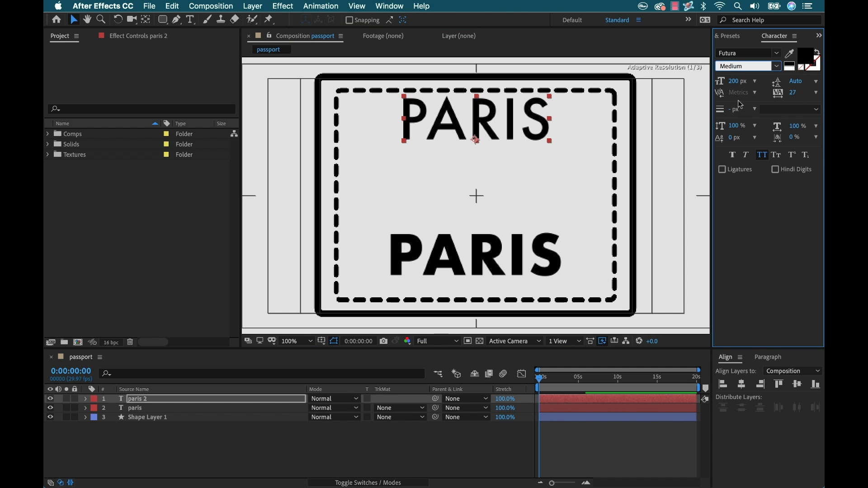
drag(497, 119, 497, 123)
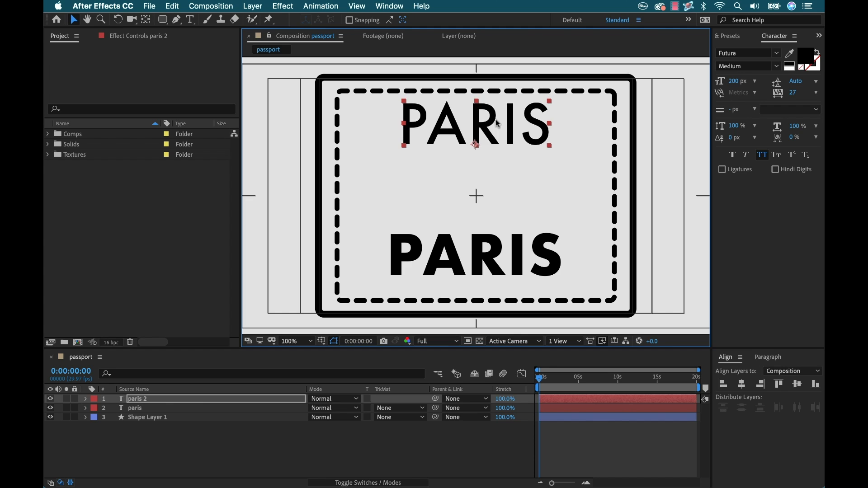
double_click(497, 121)
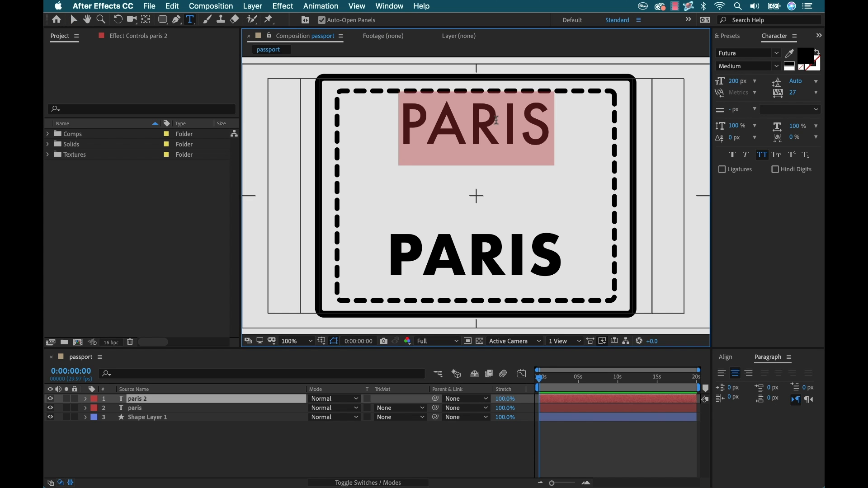
text(arrived)
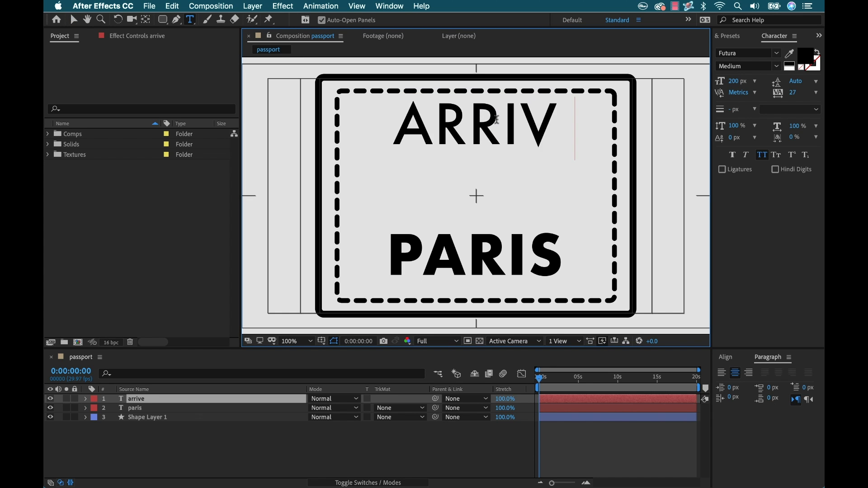
key(Escape)
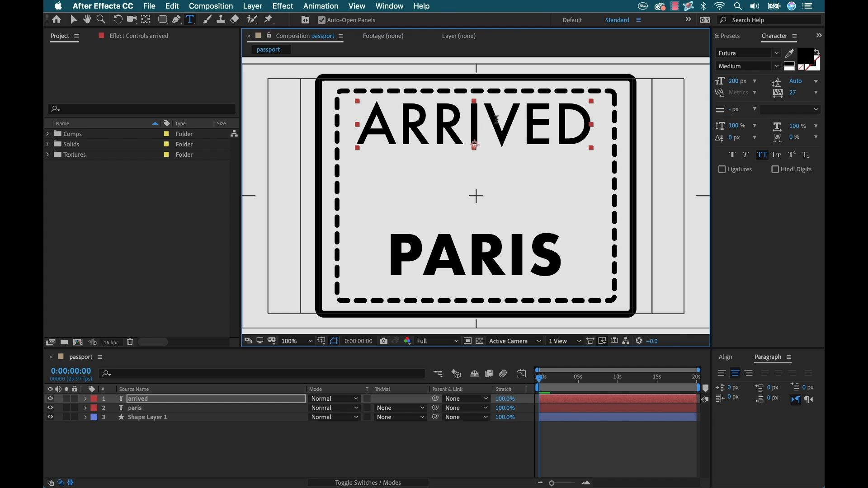
Set ARRIVED to 75 px and move it up near the frame's top.
click(736, 81)
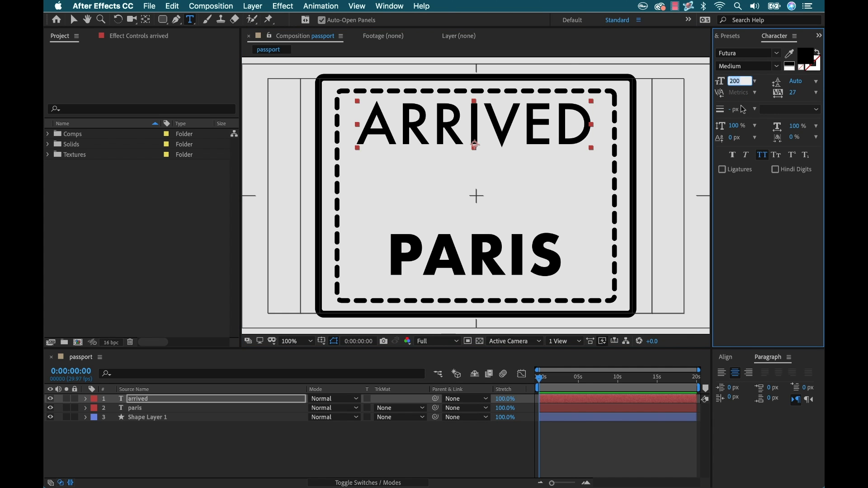
text(75)
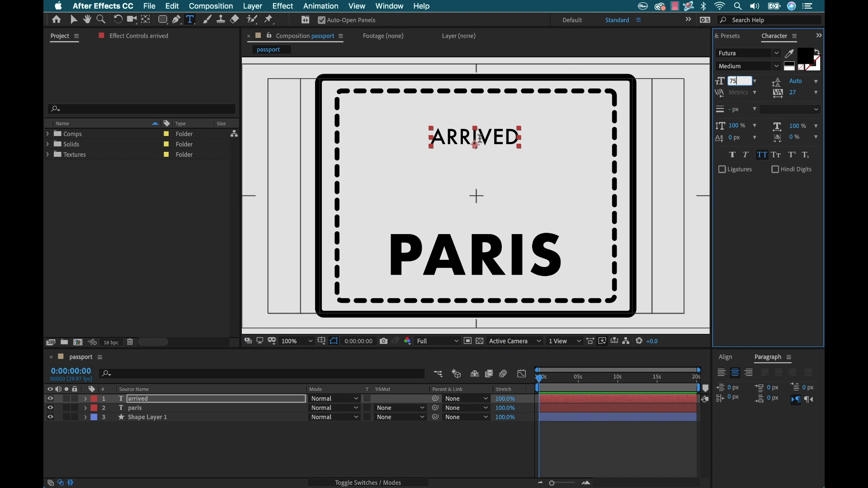
key(Return)
key(v)
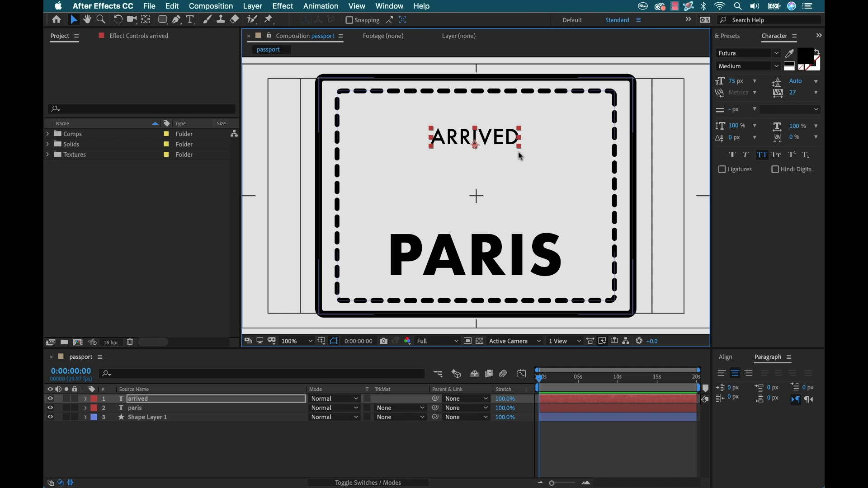
drag(491, 138, 491, 120)
Duplicate ARRIVED to mid-frame, retype it as 22 FEB 2019, and enlarge it.
click(149, 400)
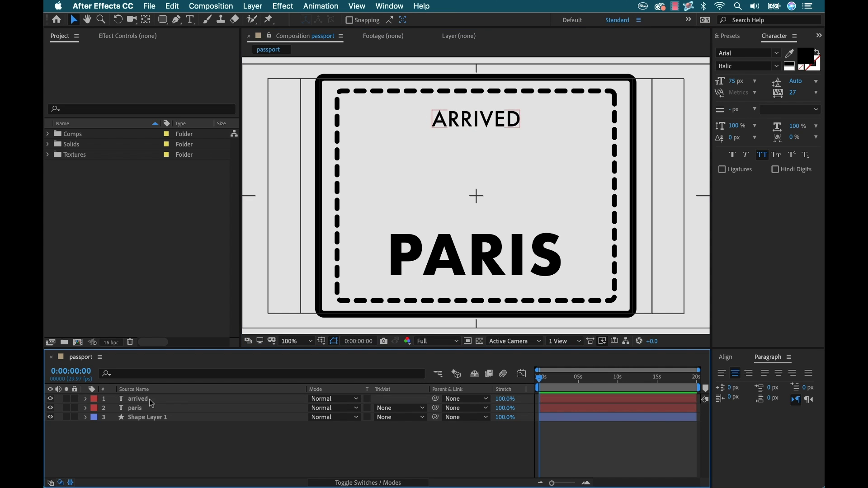
click(150, 400)
key(super+d)
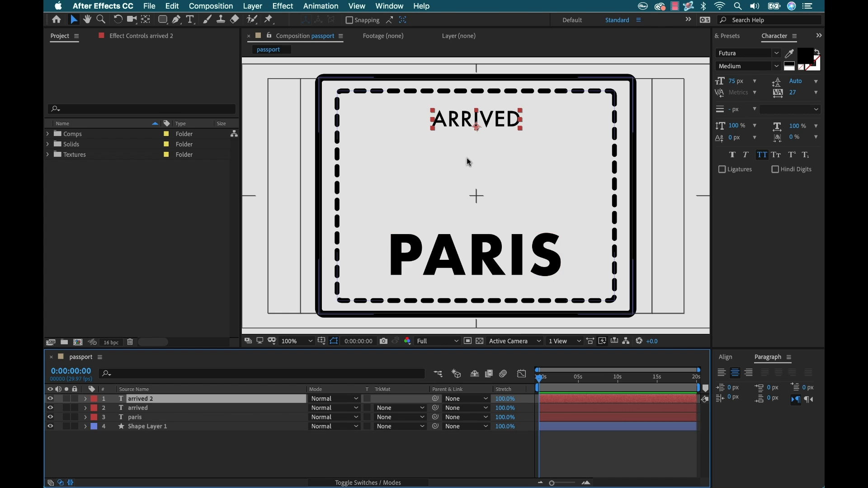
click(499, 123)
drag(499, 123, 497, 175)
double_click(498, 174)
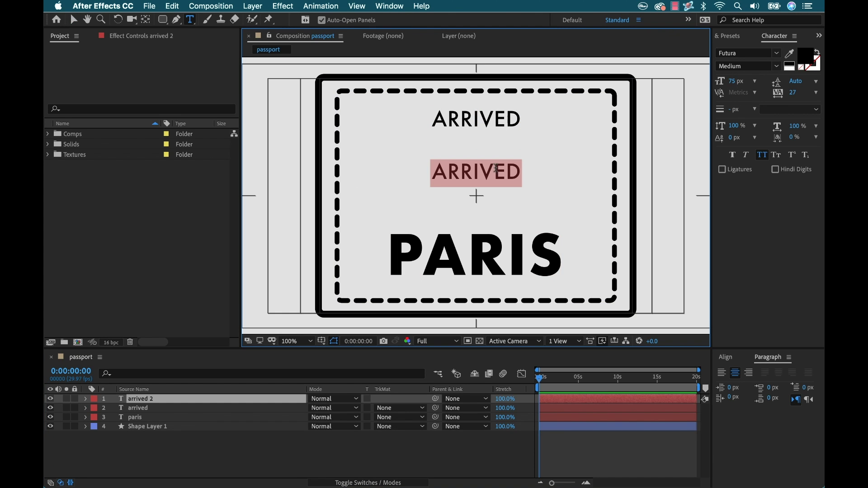
text(22 feb)
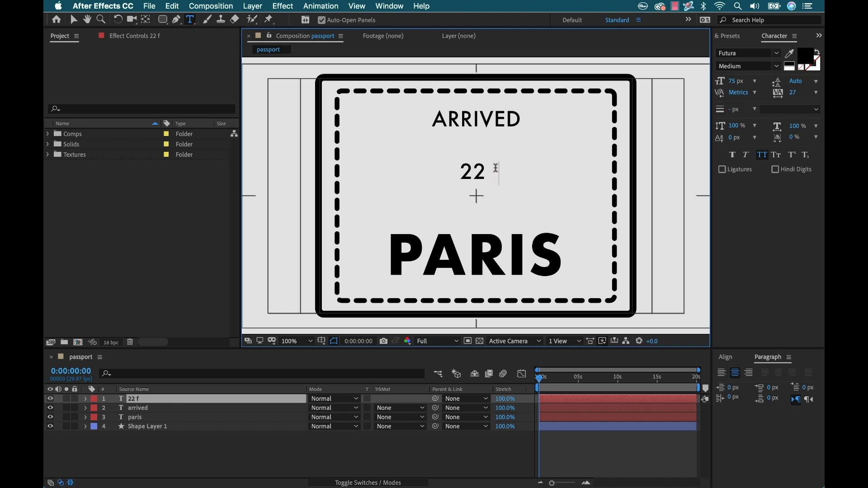
text( 2019)
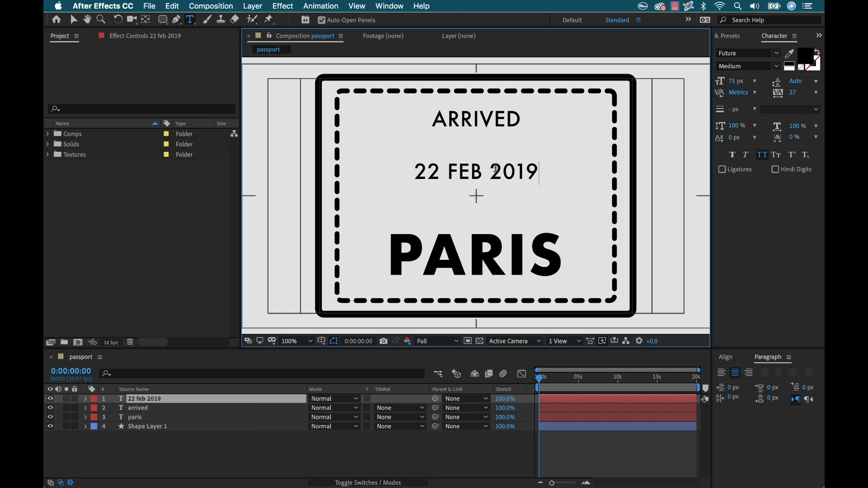
key(Escape)
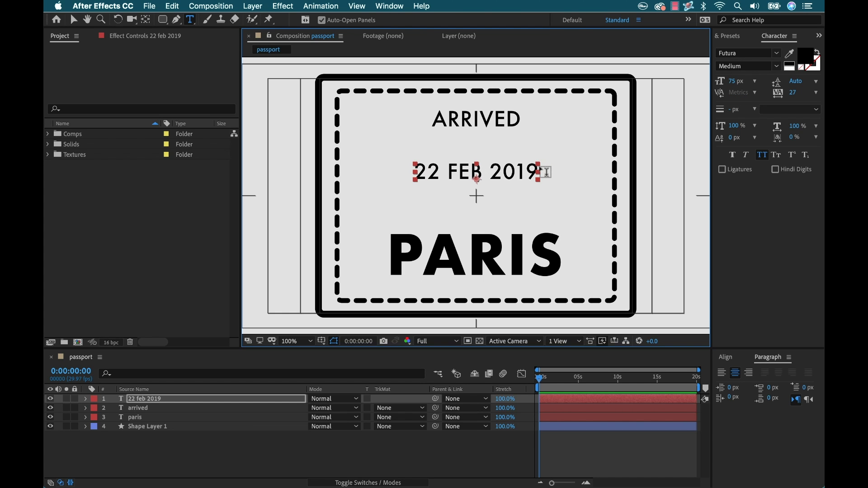
key(v)
drag(542, 171, 563, 169)
Set the date text to Arial Italic and tilt it slightly clockwise.
click(736, 53)
text(ar)
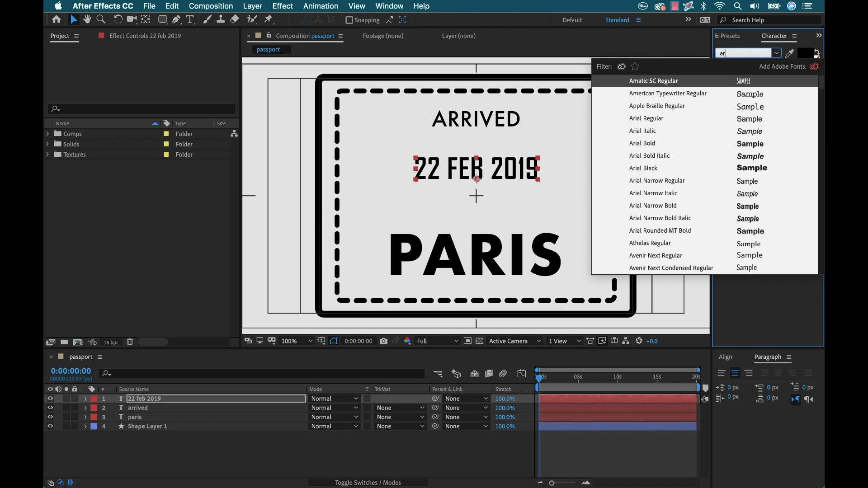
text(ial)
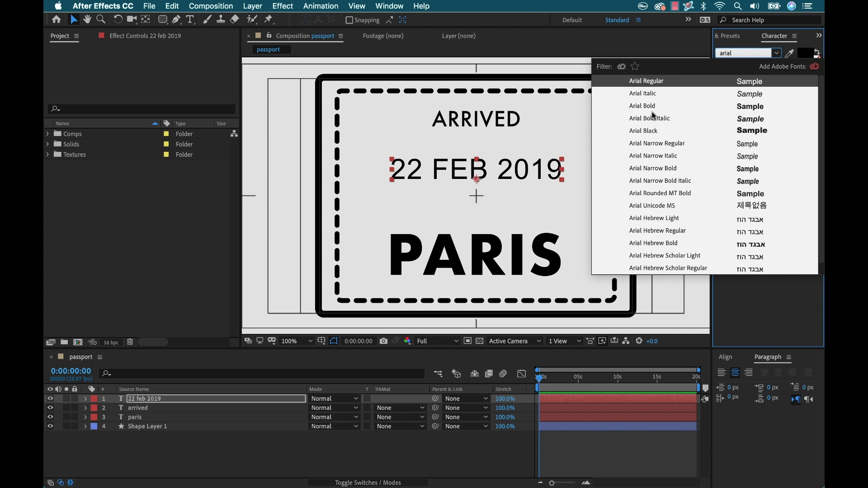
click(655, 96)
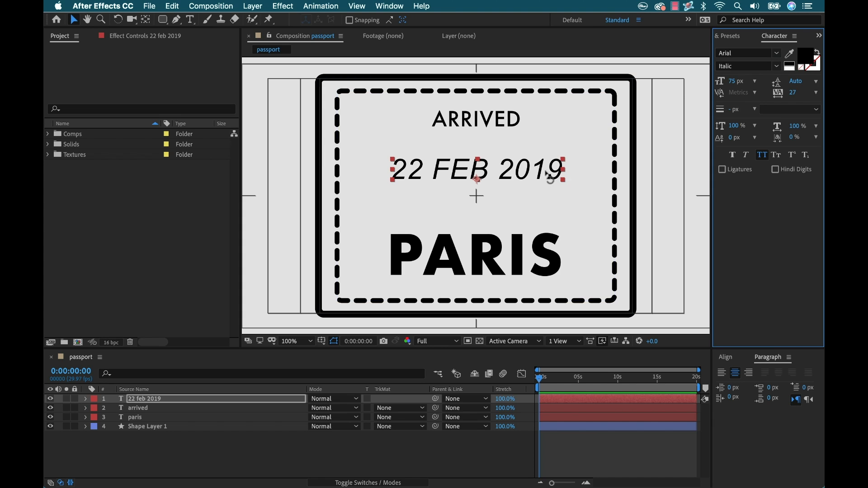
click(549, 177)
key(w)
drag(550, 176, 579, 164)
key(v)
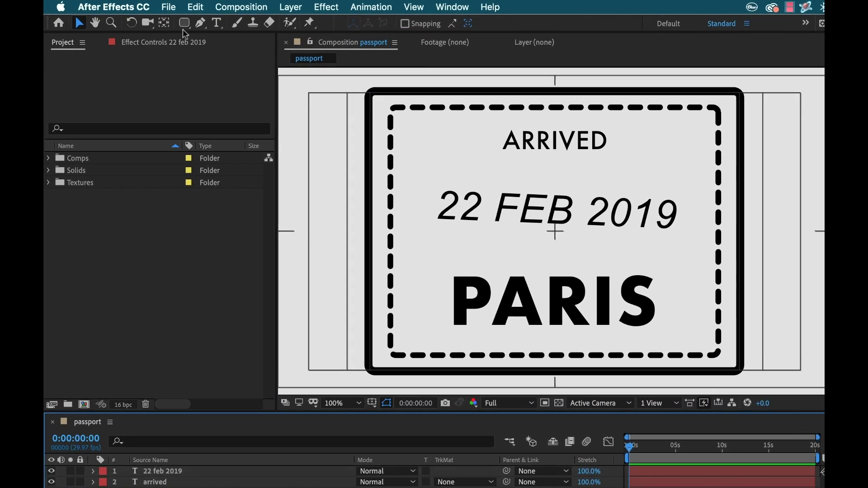
Set up the Star tool with no stroke and a solid fill.
drag(163, 19, 208, 67)
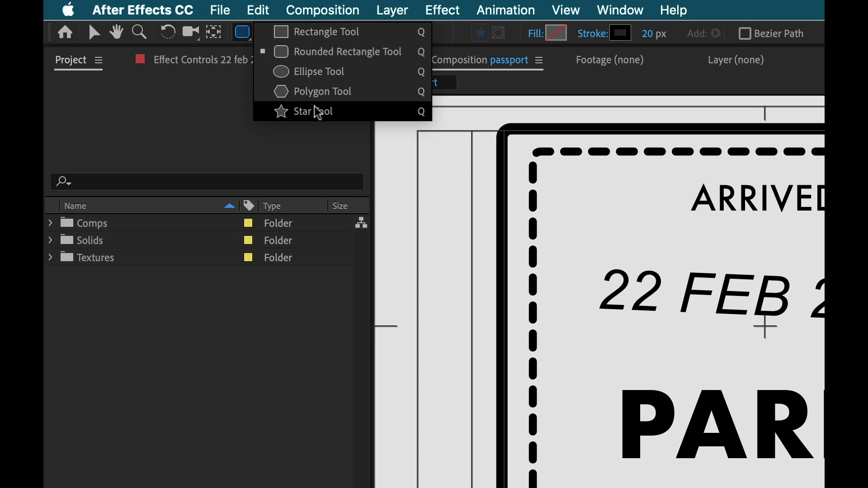
drag(318, 113, 318, 114)
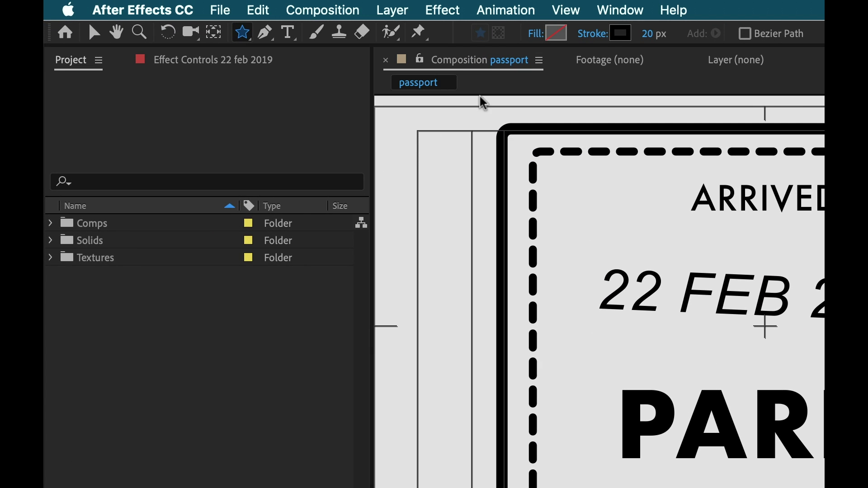
click(600, 39)
click(214, 219)
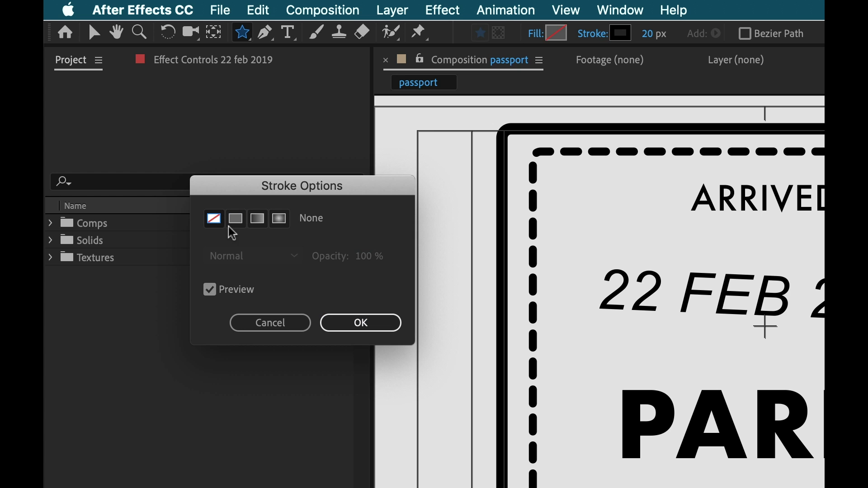
click(364, 325)
click(542, 39)
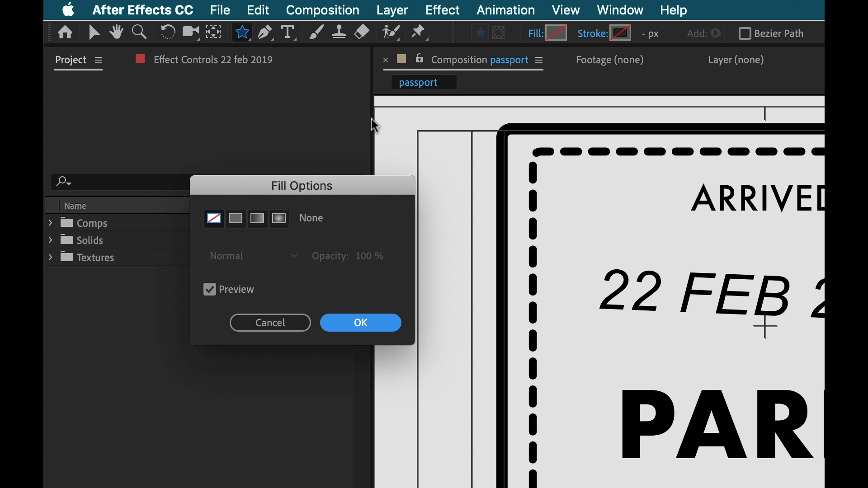
click(237, 224)
click(365, 325)
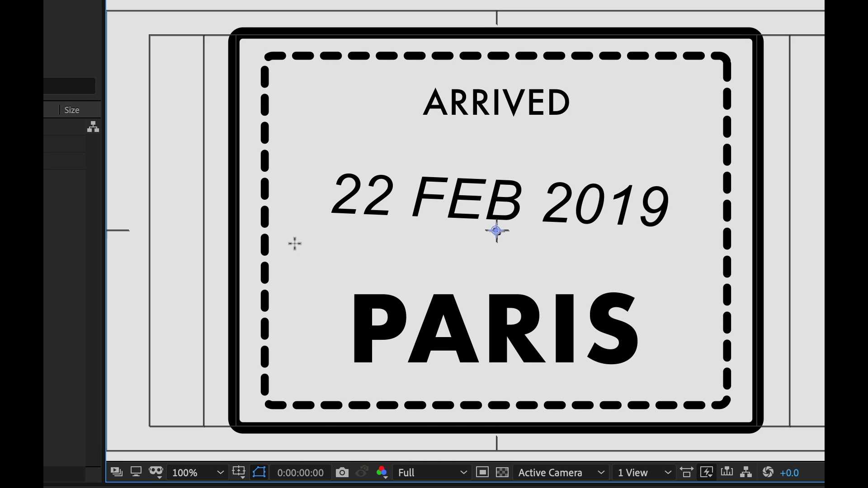
Draw a small star, centre it horizontally, and move it onto the PARIS line.
drag(332, 256, 343, 274)
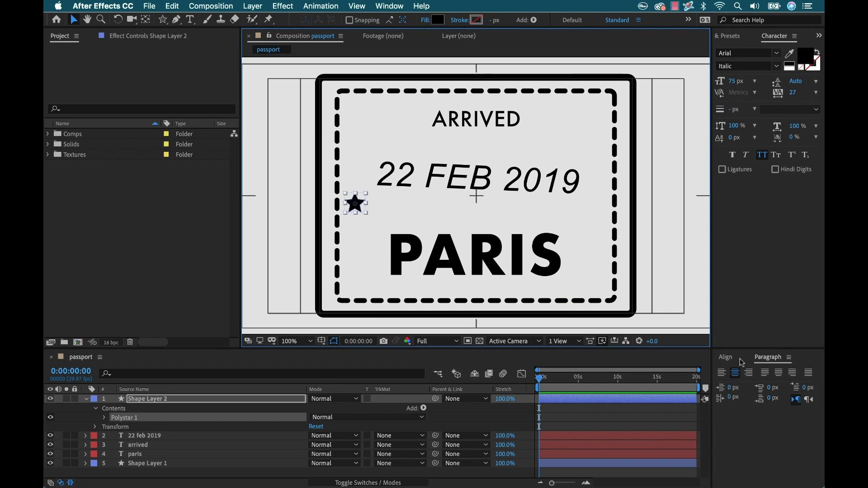
click(742, 360)
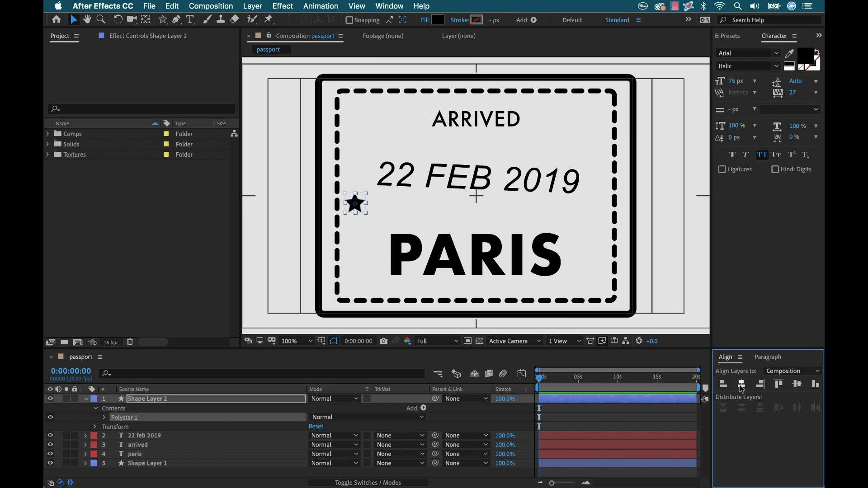
click(742, 385)
drag(481, 208, 479, 257)
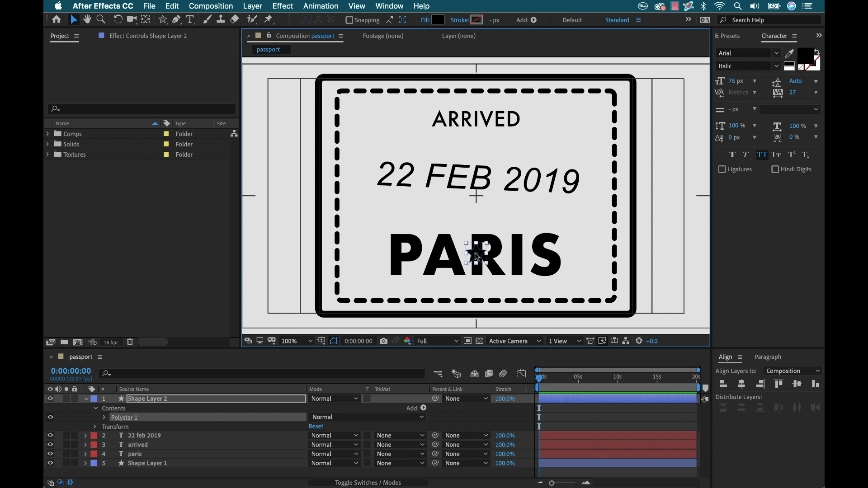
Duplicate the star and nudge the two copies to the left and right of PARIS.
key(ctrl+d)
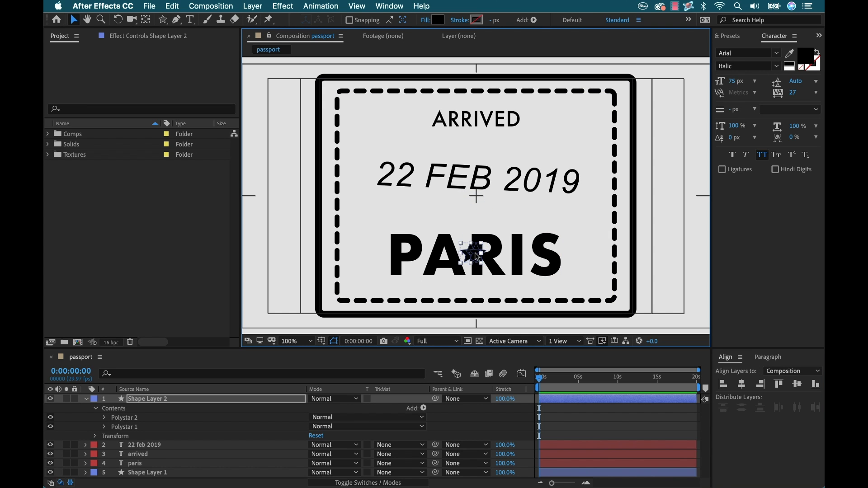
key(shift+Left)
key(shift+Left)
key(shift+Left)
key(shift+Left)
key(shift+Left)
key(shift+Left)
key(shift+Left)
key(shift+Left)
key(shift+Left)
key(shift+Left)
key(shift+Left)
key(shift+Left)
key(shift+Left)
key(shift+Left)
key(shift+Left)
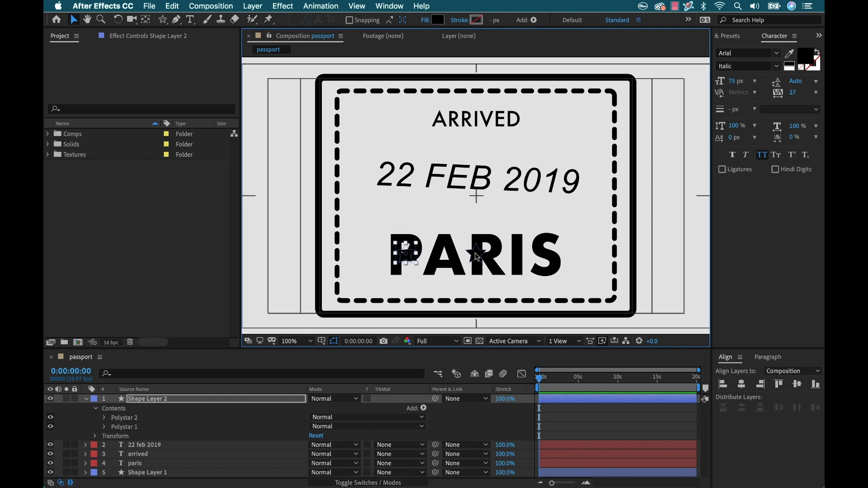
key(shift+Left)
key(shift+Left)
key(shift+Left)
key(shift+Left)
key(shift+Left)
key(shift+Left)
key(shift+Left)
key(shift+Left)
key(shift+Left)
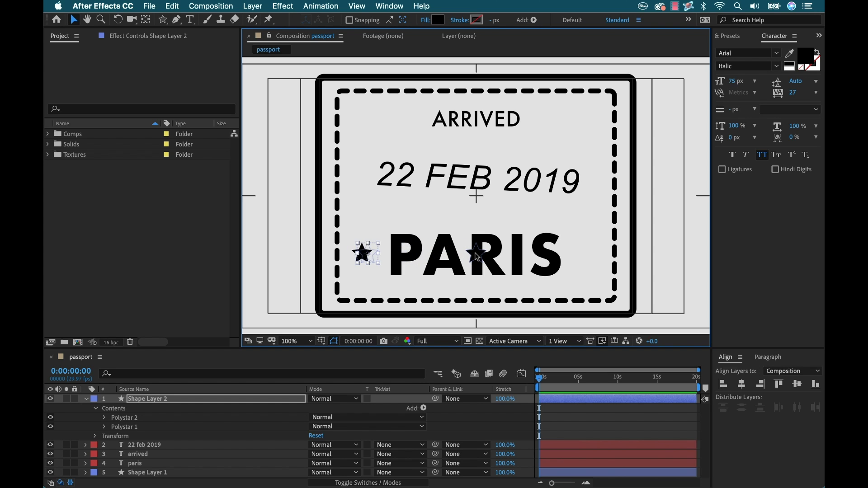
click(125, 428)
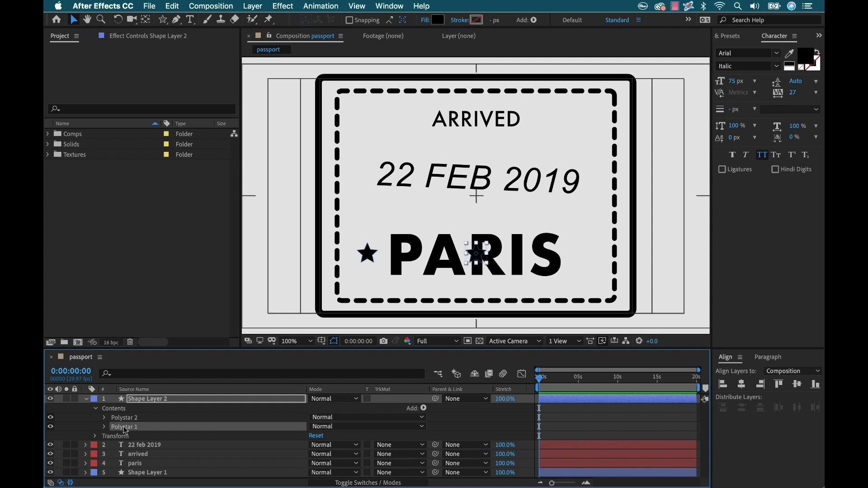
key(shift+Right)
key(shift+Right)
key(shift+Right)
key(shift+Right)
key(shift+Right)
key(shift+Right)
key(shift+Right)
key(shift+Right)
key(shift+Right)
key(shift+Right)
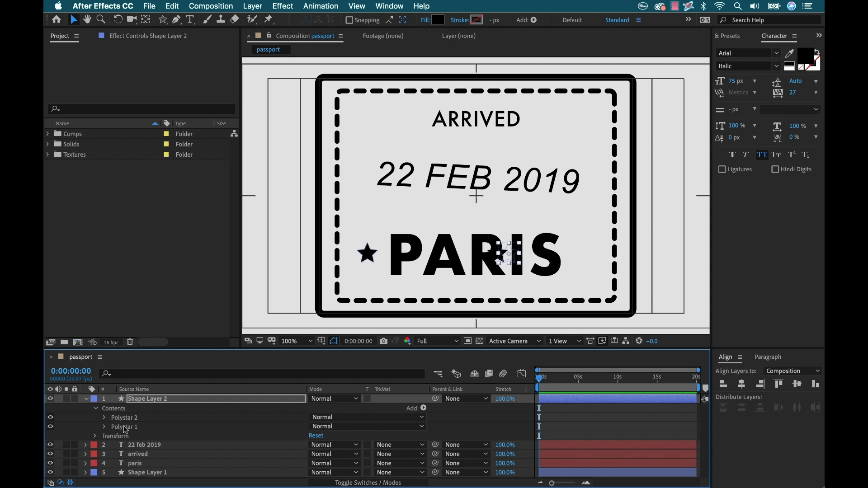
key(shift+Right)
key(shift+Right)
key(shift+Right)
key(shift+Right)
key(shift+Right)
key(shift+Right)
key(shift+Right)
key(shift+Right)
key(shift+Right)
key(shift+Right)
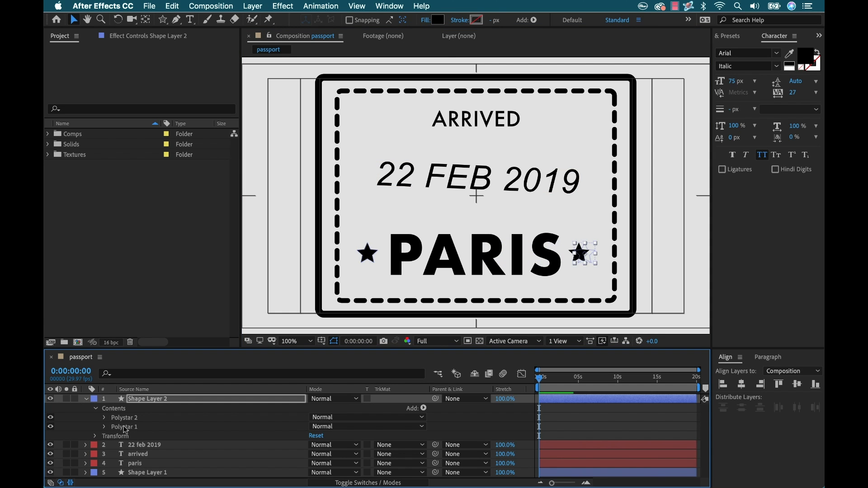
click(607, 437)
click(195, 215)
Import iconfinder_airplane.png, add it to the comp, and shrink it into the top-left corner.
key(super+Tab)
key(super+Tab)
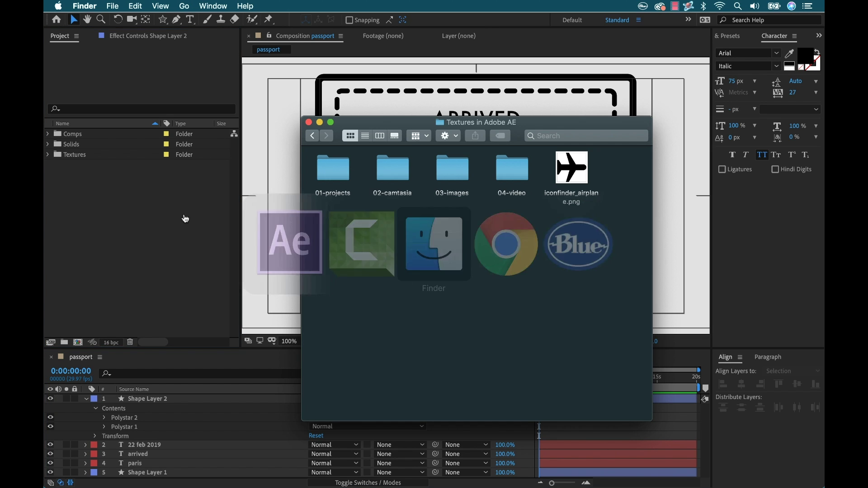
drag(581, 172, 102, 209)
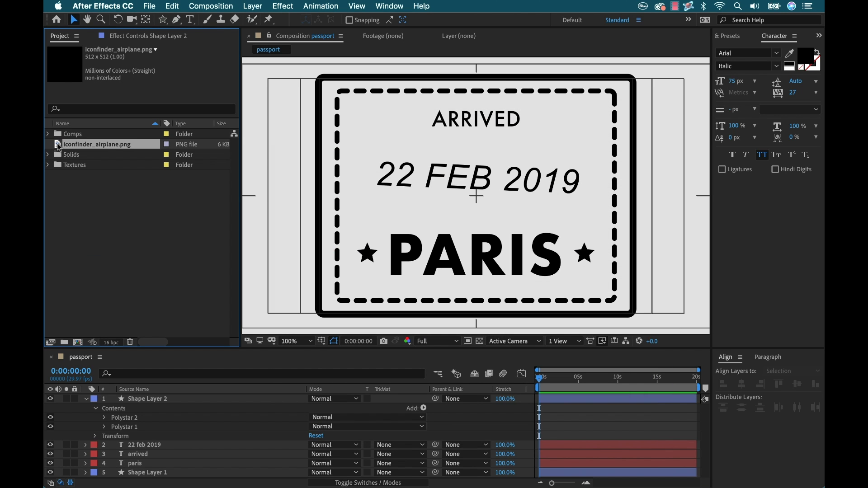
drag(58, 146, 397, 156)
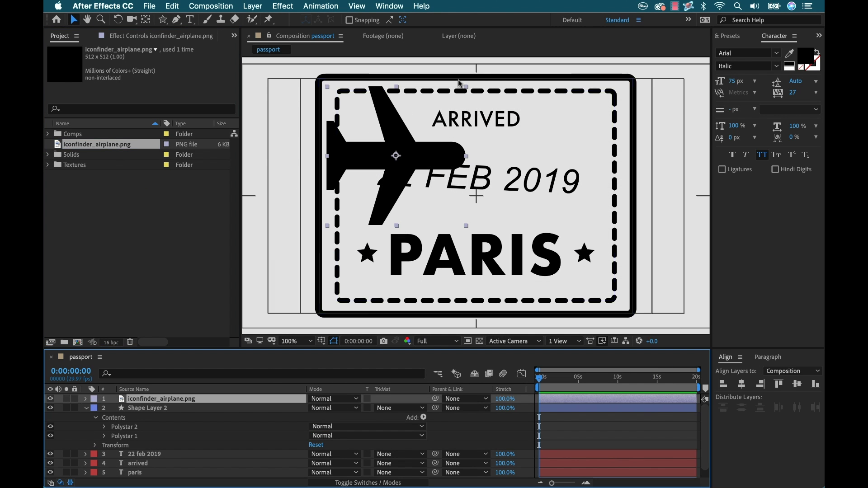
drag(467, 227, 435, 189)
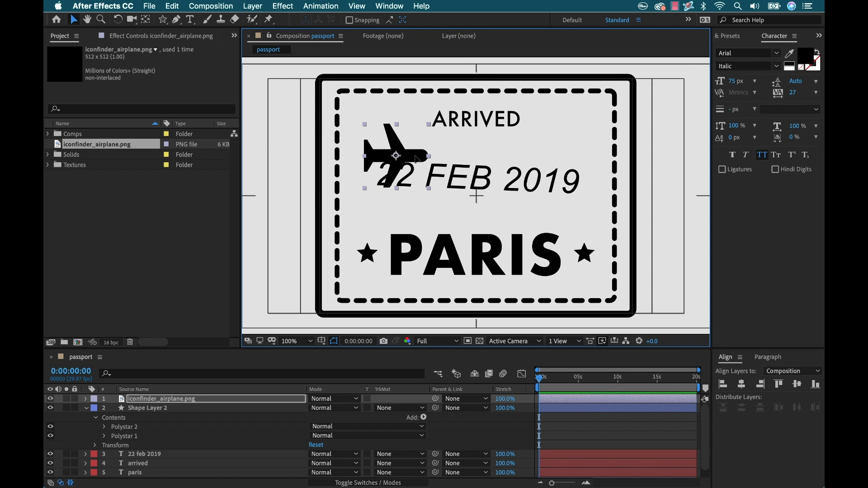
mouse_move(415, 158)
mouse_down()
mouse_move(417, 166)
mouse_move(391, 125)
mouse_move(404, 147)
mouse_up()
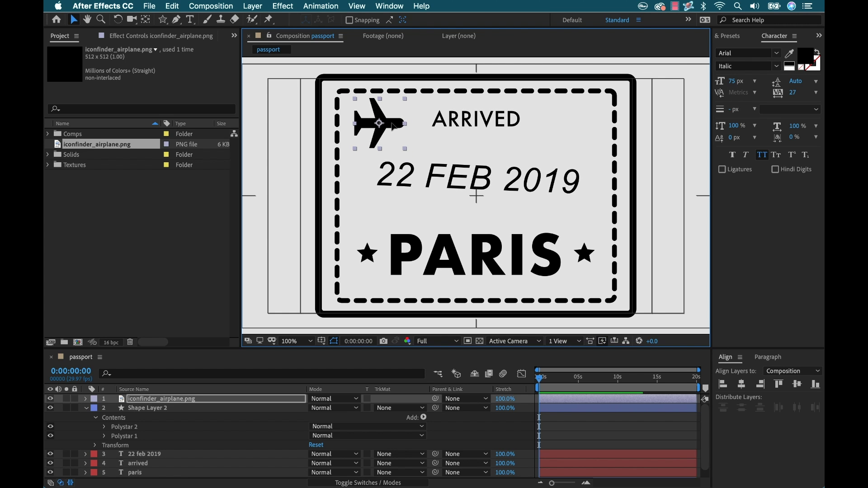
click(144, 454)
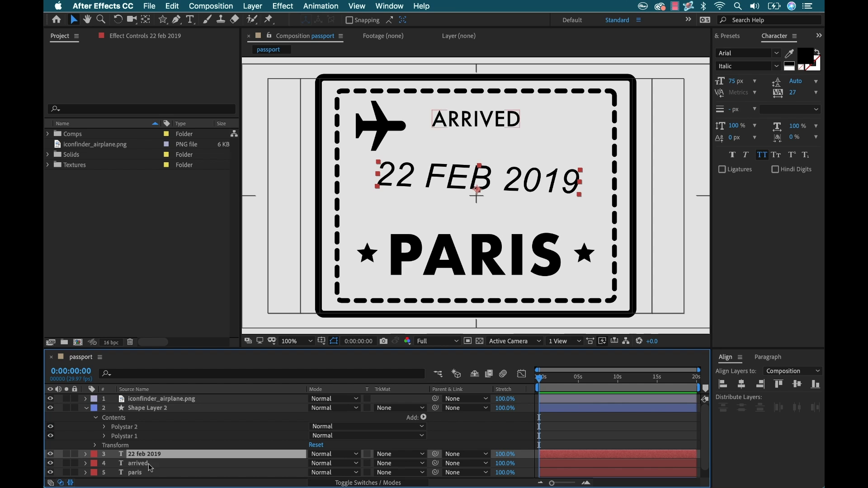
Move the date text and the ARRIVED text slightly lower on the stamp.
drag(503, 188, 504, 198)
click(493, 119)
drag(493, 120, 493, 139)
key(Return)
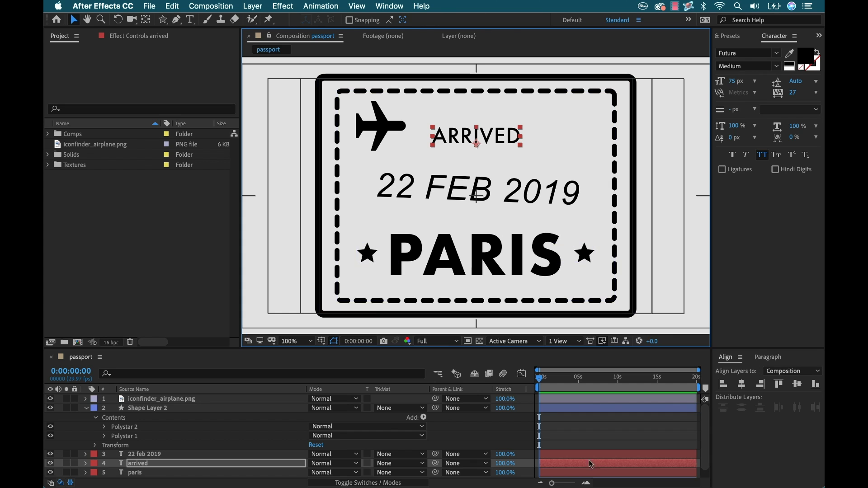
Pre-compose all six stamp layers into a pre-comp named passport.
click(86, 408)
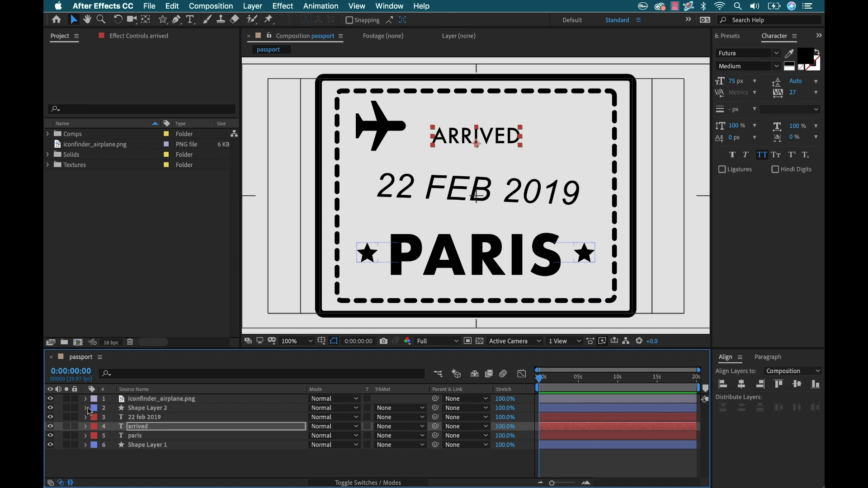
click(179, 461)
click(161, 399)
shift+click(147, 446)
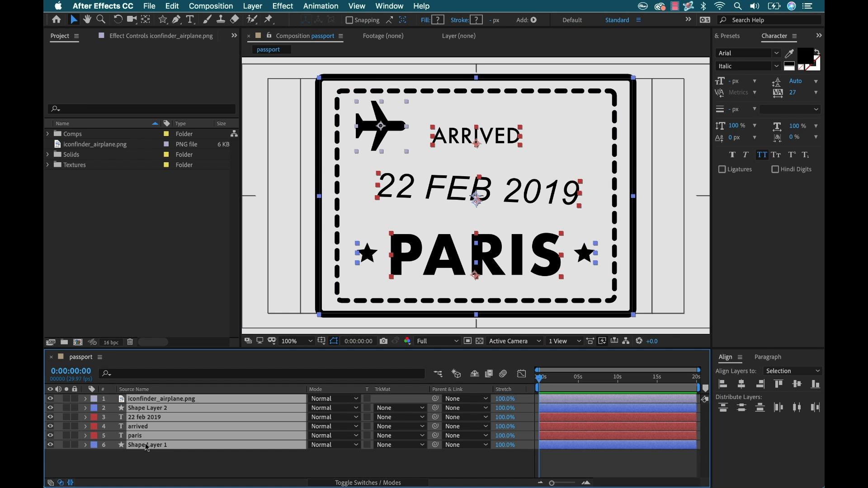
right_click(145, 415)
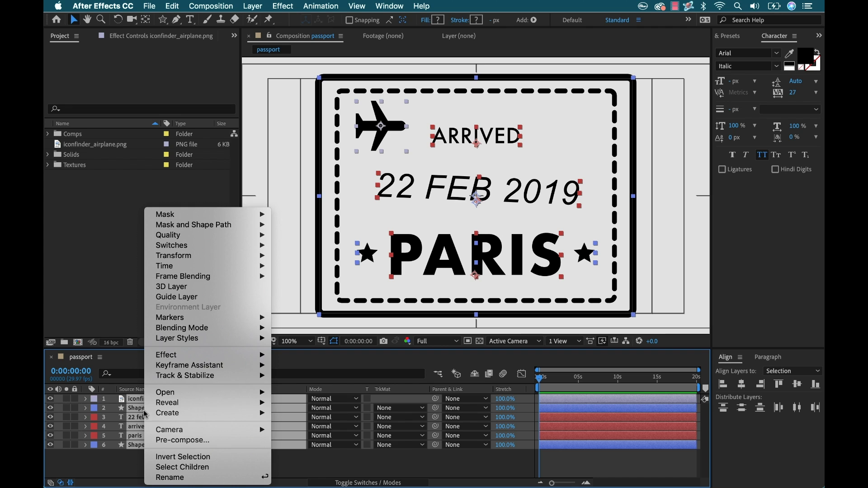
click(176, 441)
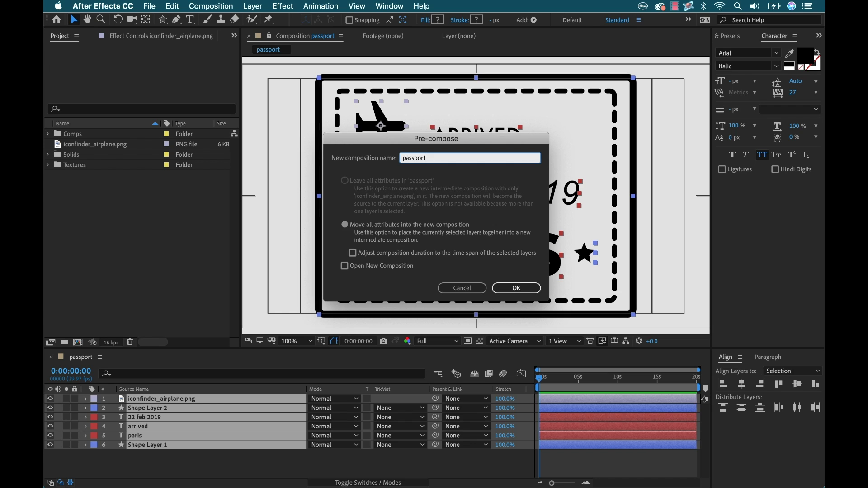
key(Return)
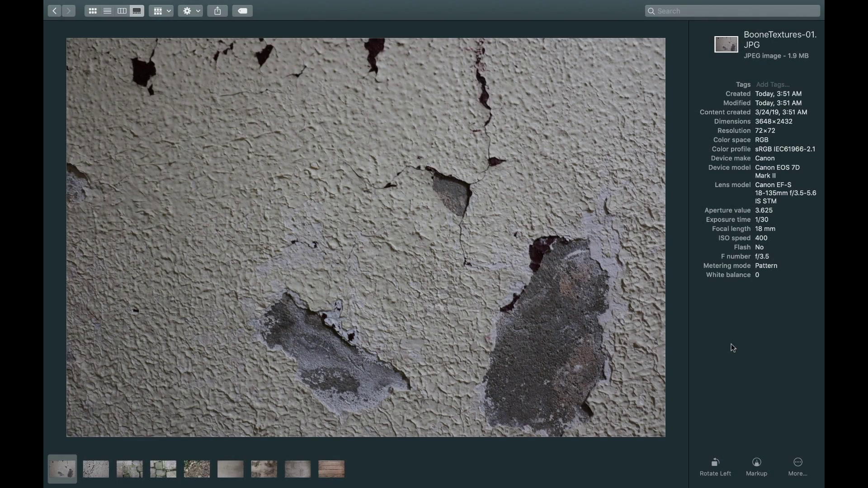
Preview the BooneTextures images up to the wood-plank BooneTextures-09.JPG, then return to After Effects.
key(Right)
key(Right)
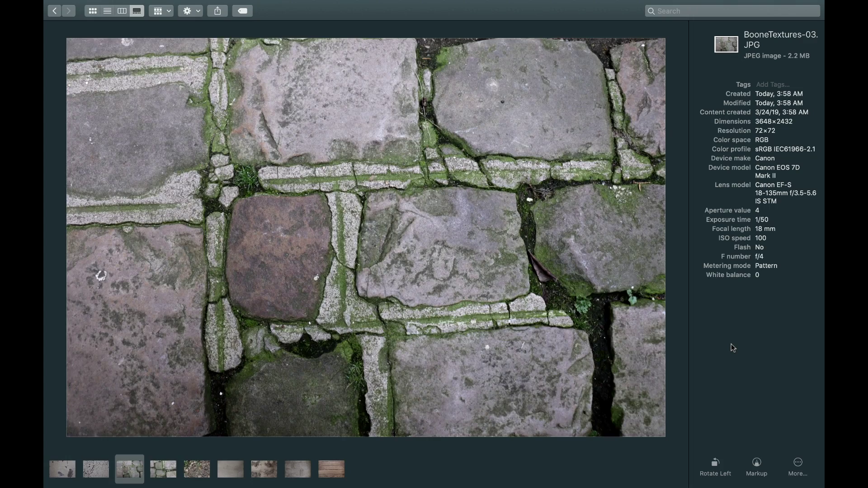
key(Right)
key(Right)
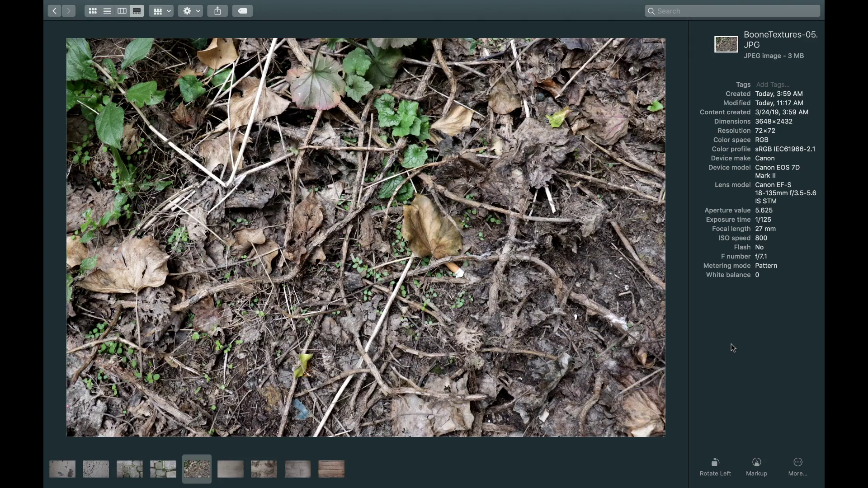
key(Right)
key(Right)
key(Right)
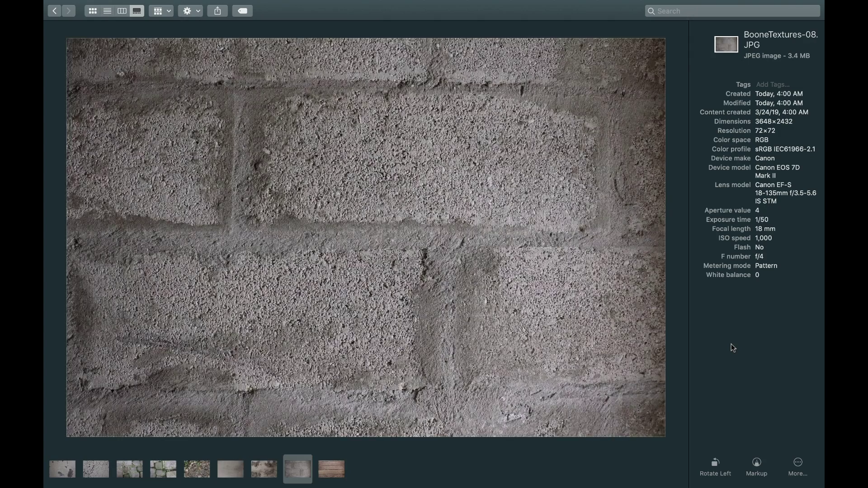
key(Right)
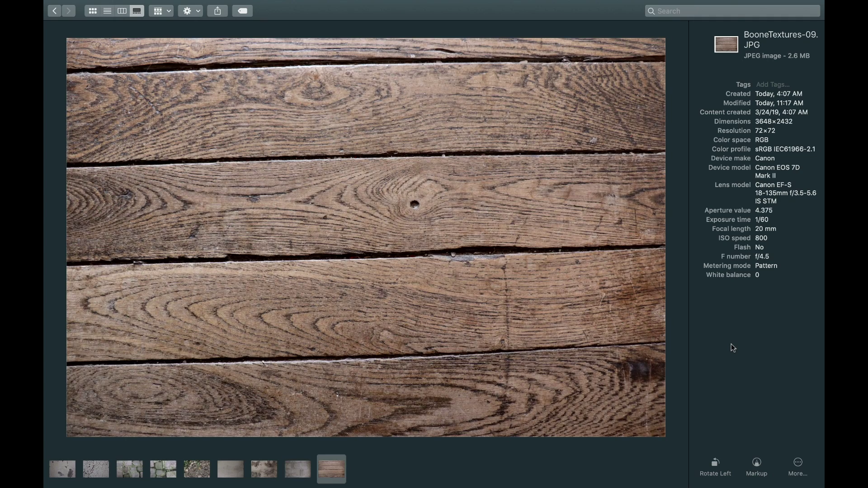
key(super+Tab)
key(super+Tab)
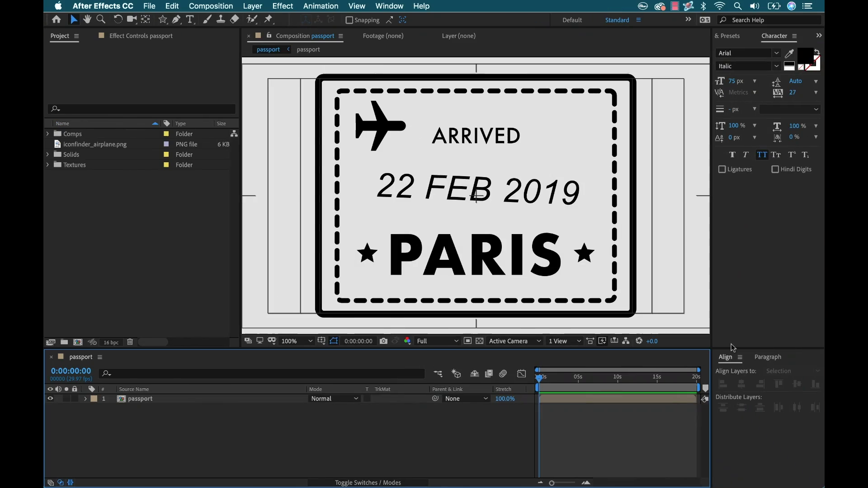
Add BooneTextures-01.JPG from the Textures folder as a layer above passport.
click(48, 166)
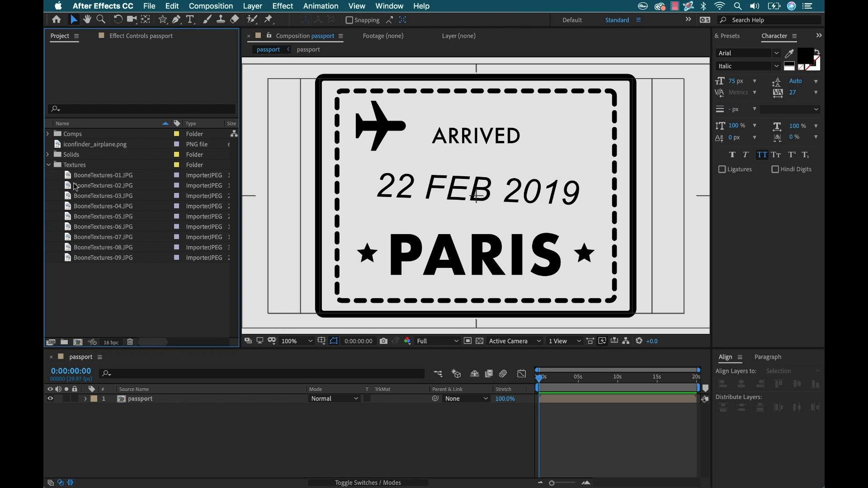
drag(66, 178, 144, 402)
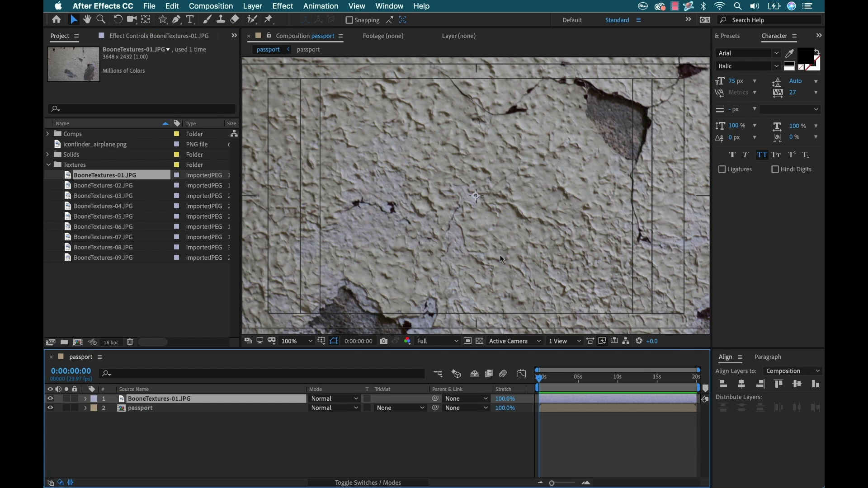
key(comma)
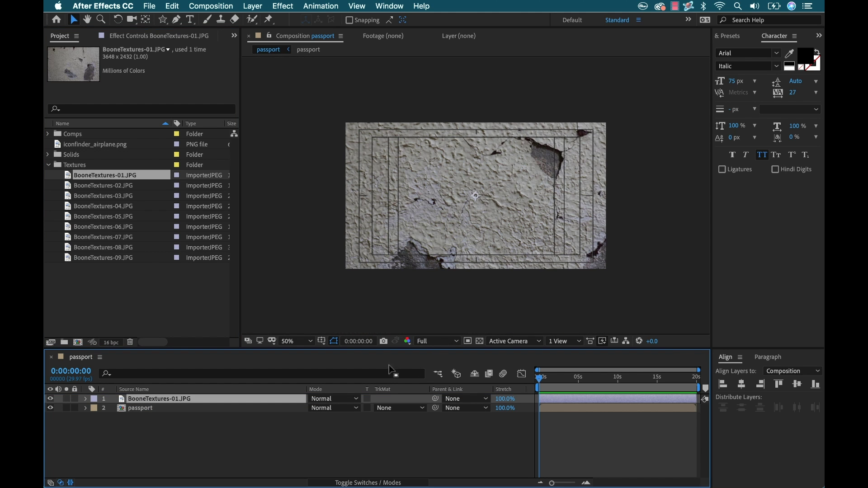
Hide the Title/Action Safe guides in the composition view.
click(335, 341)
click(357, 351)
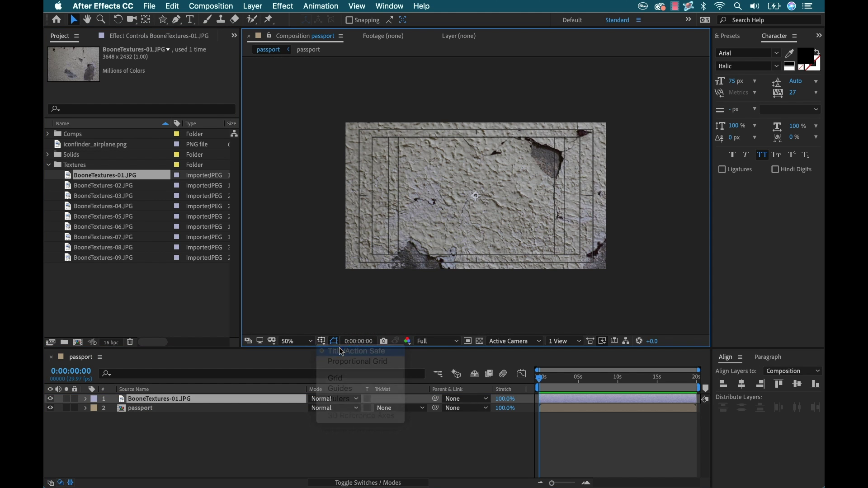
click(139, 404)
key(comma)
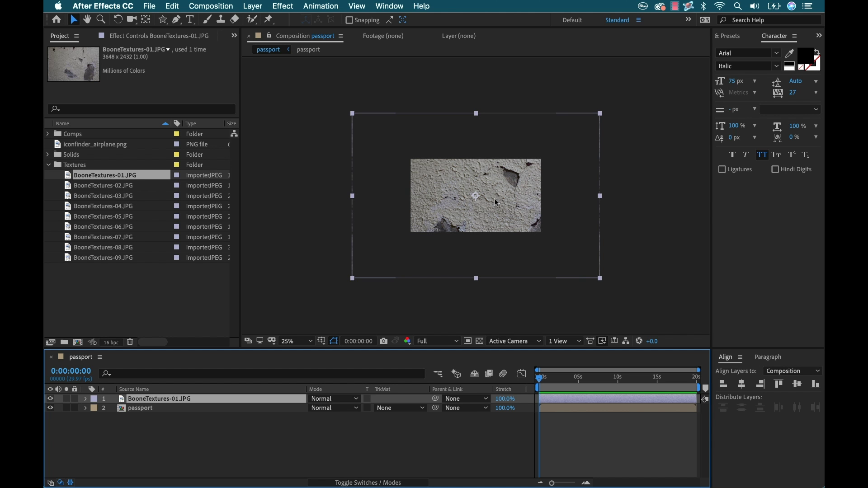
key(period)
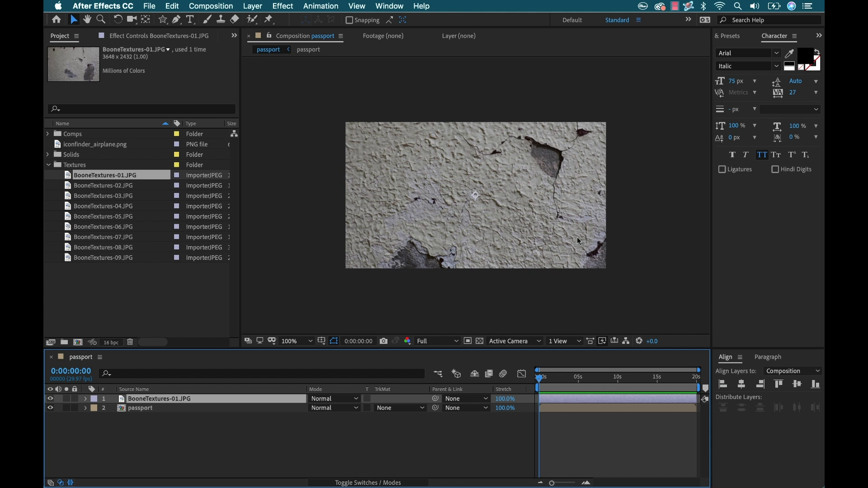
key(period)
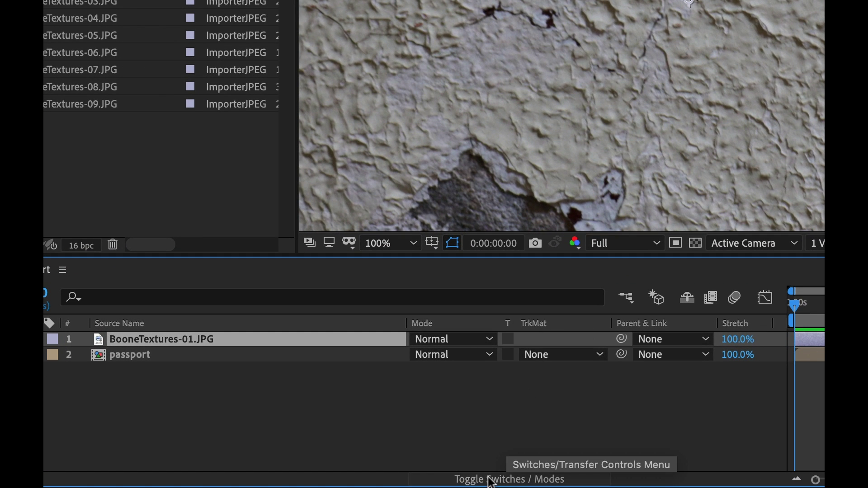
Set the passport layer's track matte to Luma Matte "BooneTextures-01.JPG".
click(523, 480)
click(524, 480)
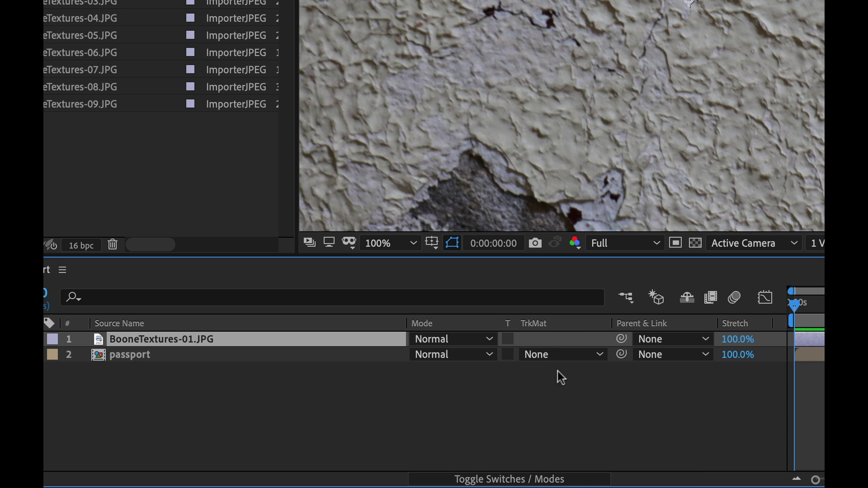
click(131, 355)
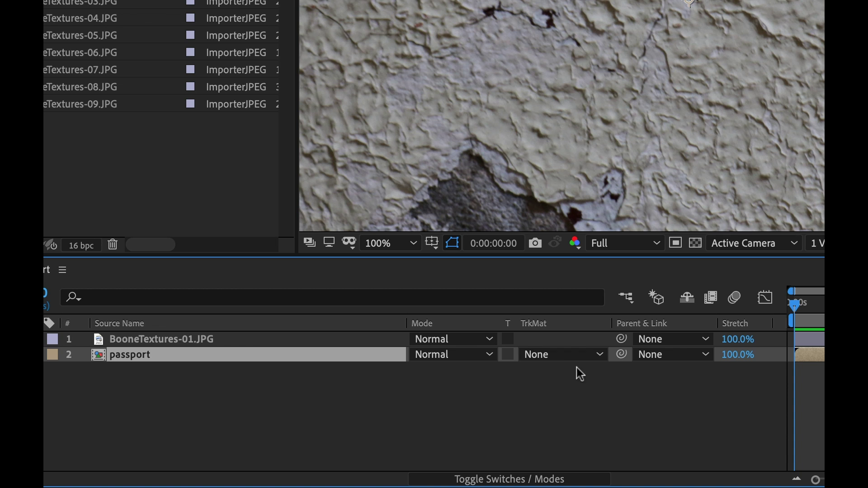
click(552, 356)
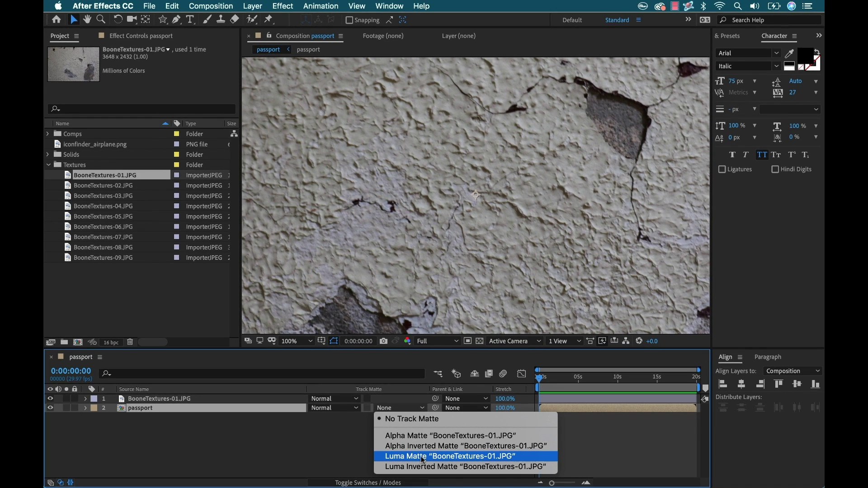
click(412, 458)
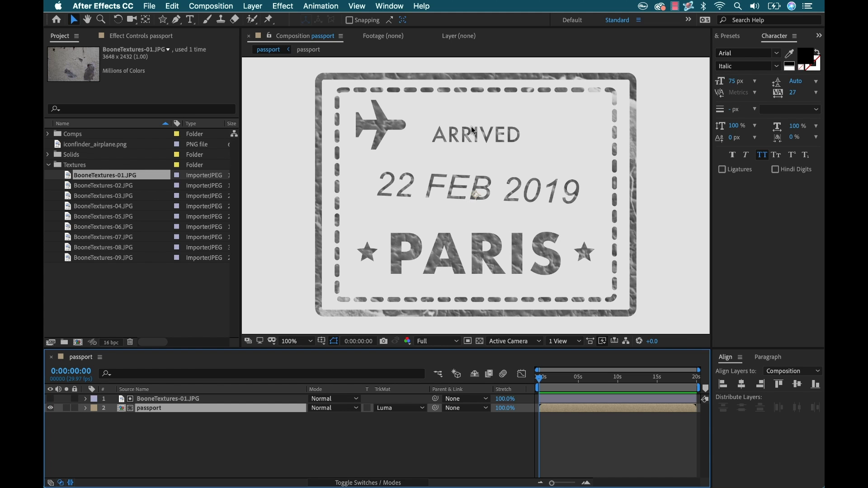
Find Levels in Effects & Presets and apply it to BooneTextures-01.JPG.
click(162, 399)
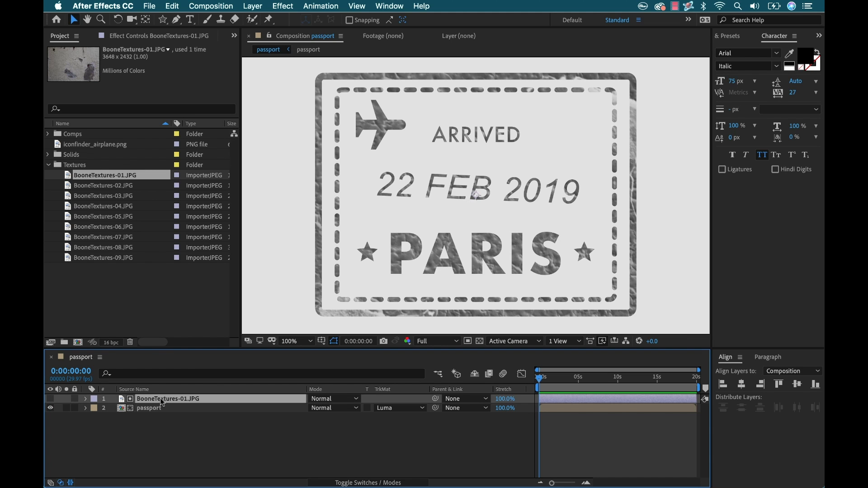
click(734, 38)
click(755, 48)
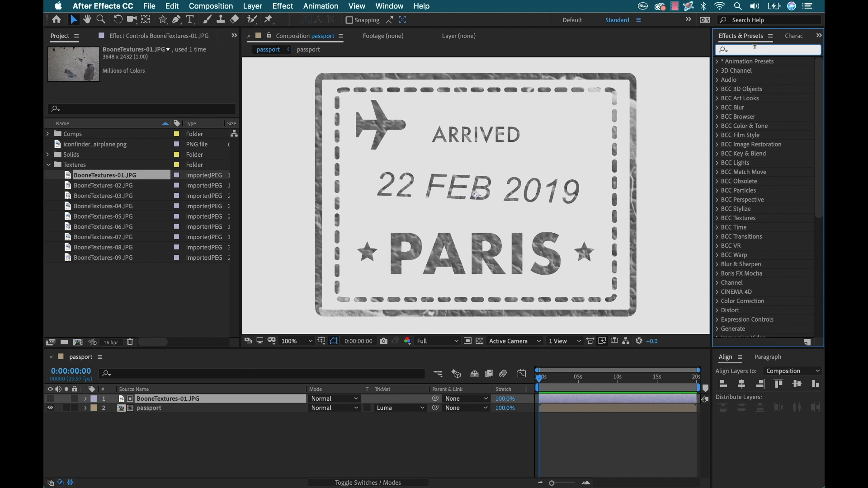
text(leve)
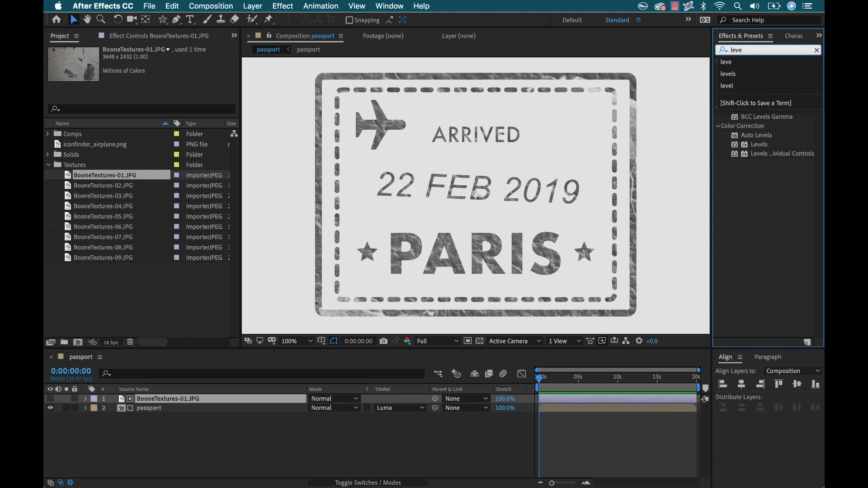
click(780, 198)
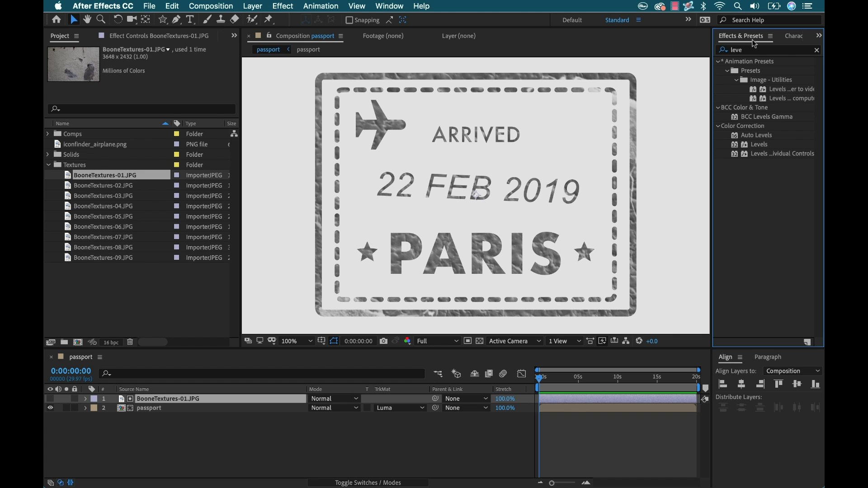
click(385, 9)
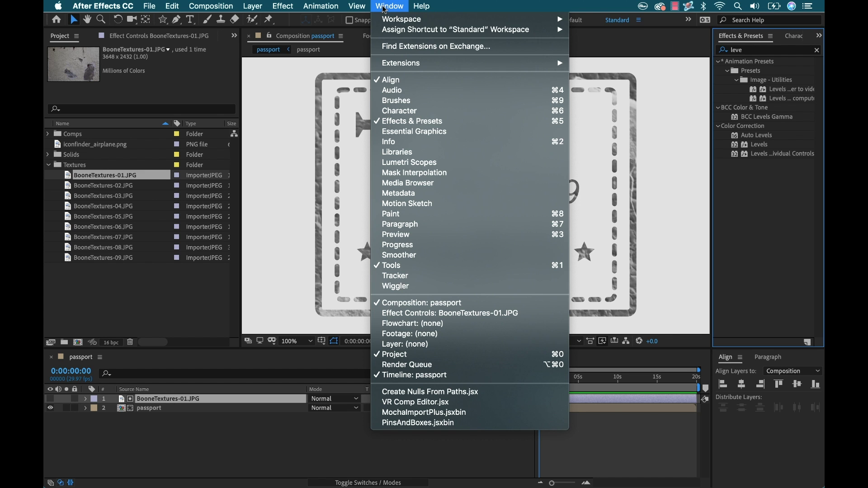
click(784, 188)
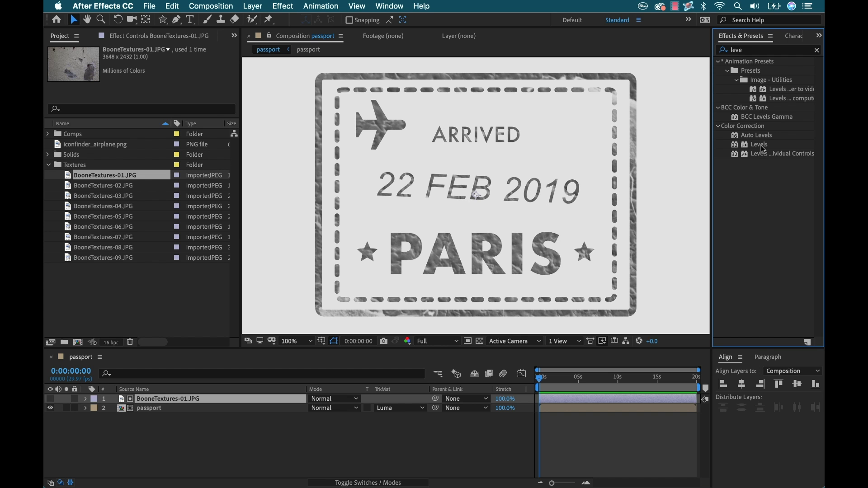
drag(763, 148, 158, 403)
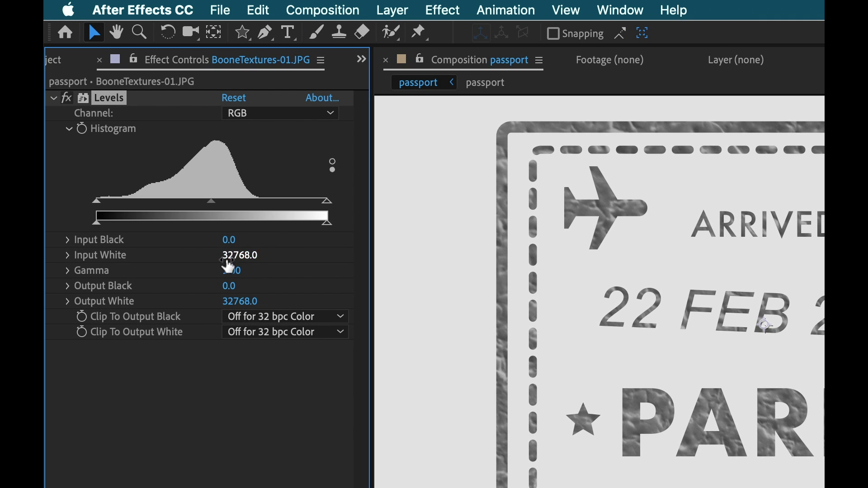
Set Levels Gamma to 0 and scrub Input White to 9437.2.
click(229, 262)
text(0)
click(233, 271)
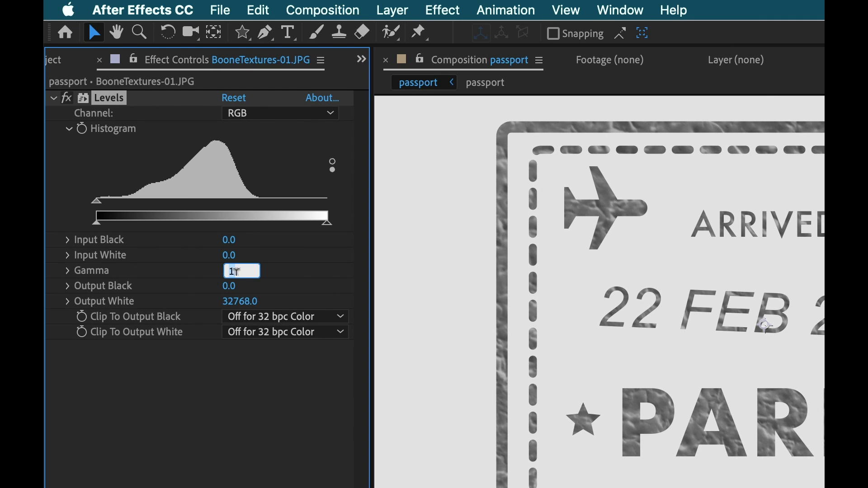
text(0)
click(228, 424)
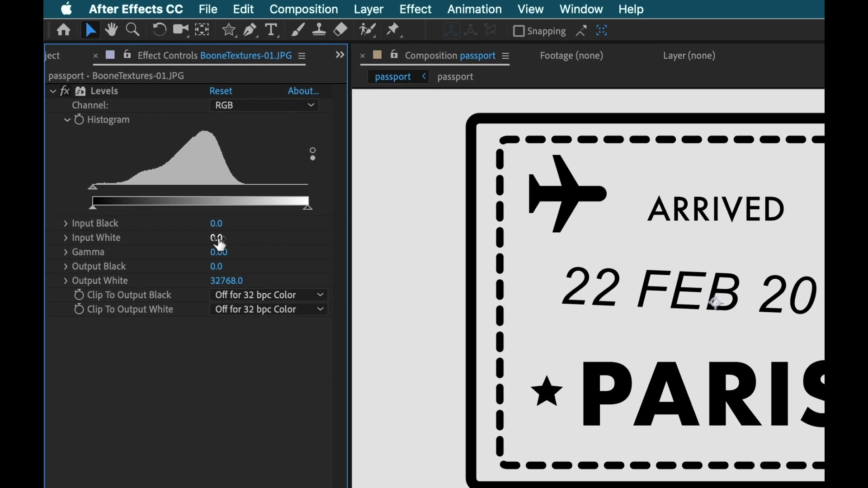
drag(220, 244, 231, 240)
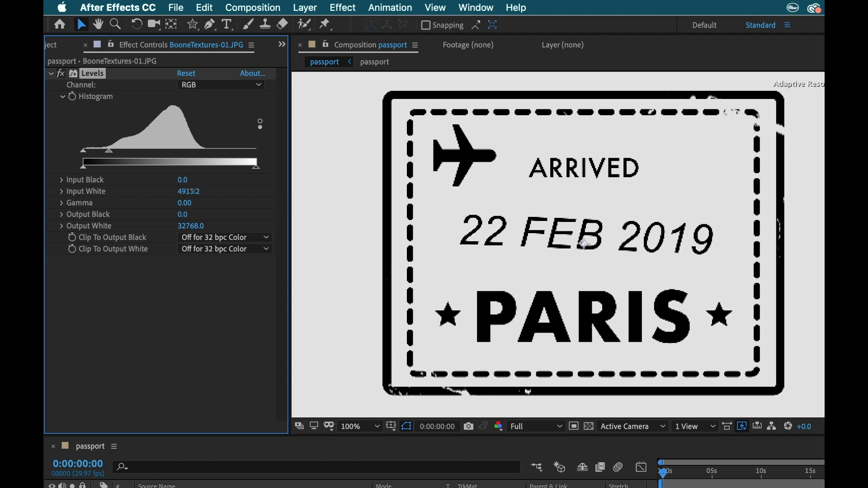
drag(195, 191, 209, 191)
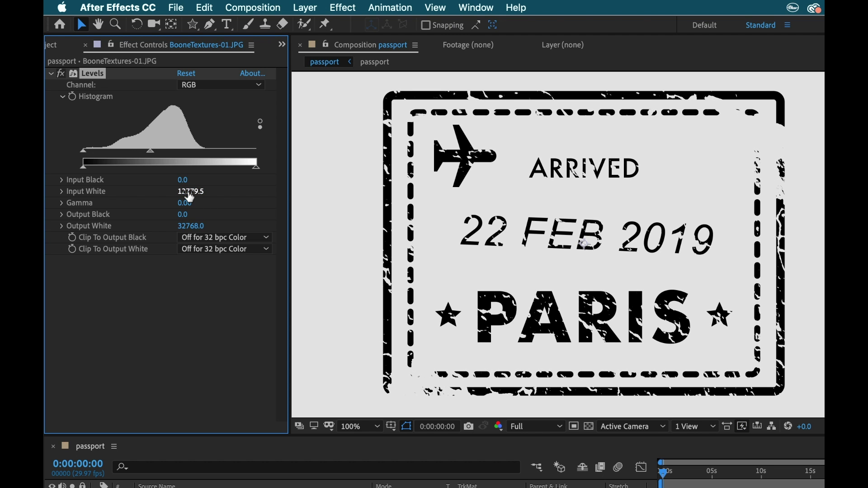
mouse_move(192, 192)
mouse_down()
mouse_move(201, 191)
mouse_move(159, 192)
mouse_up()
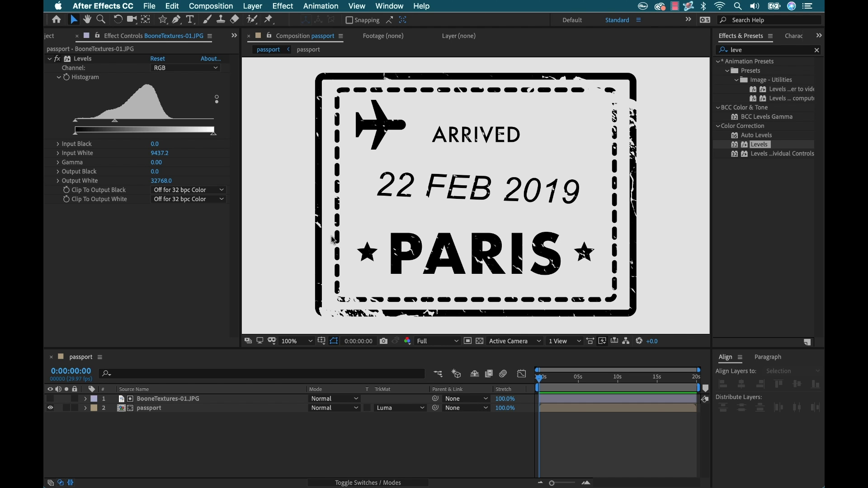
Shift the texture layer left so the date 22 FEB 2019 reads clearly.
key(comma)
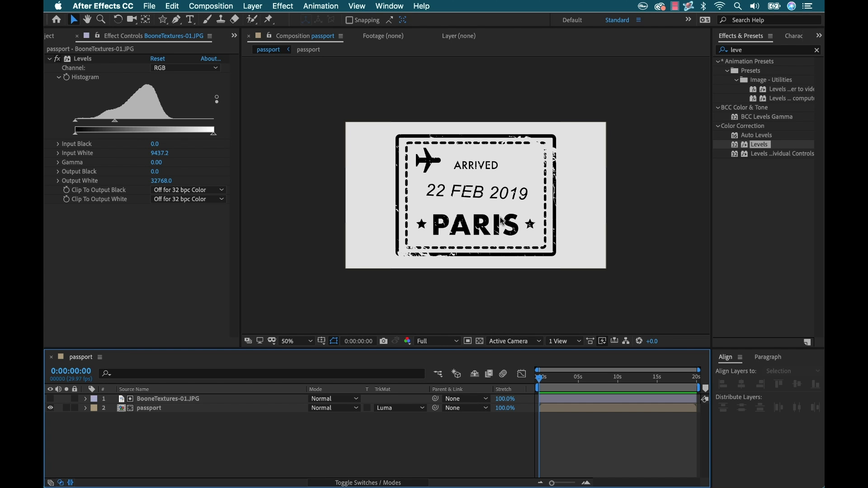
key(comma)
click(155, 400)
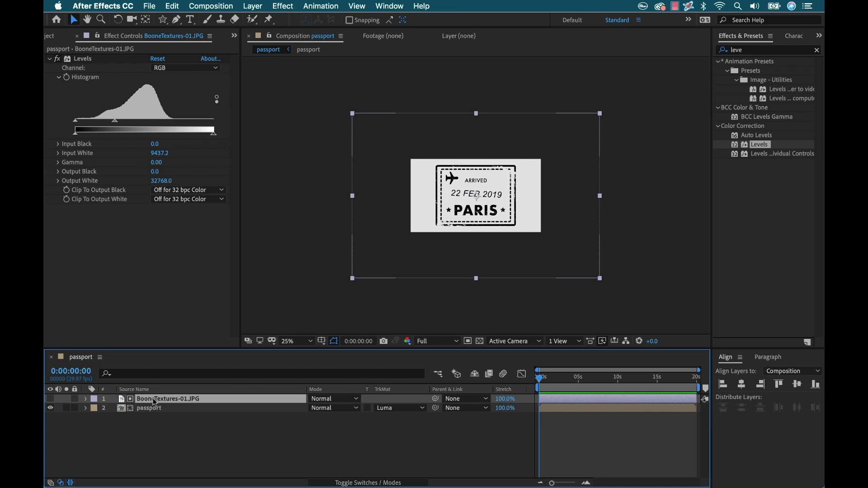
key(period)
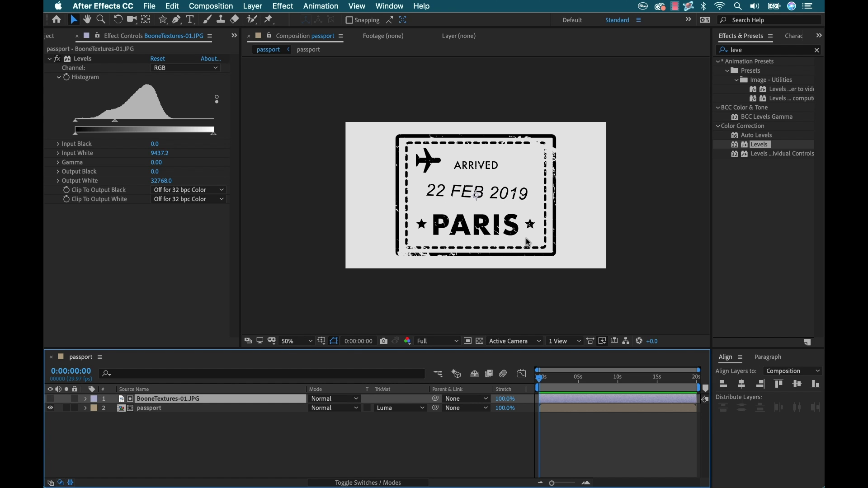
drag(628, 136, 460, 130)
key(period)
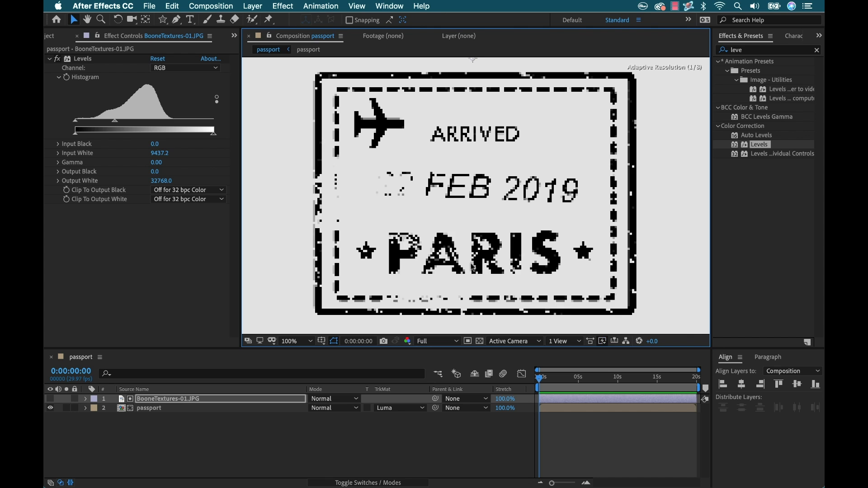
mouse_move(472, 267)
mouse_down()
mouse_move(480, 275)
mouse_move(467, 273)
mouse_up()
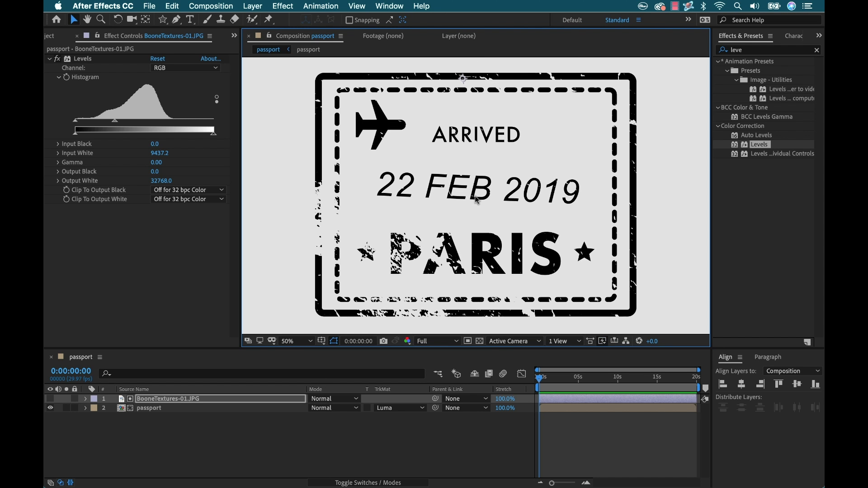
Scale the texture down over the stamp and show the expanded Textures folder.
key(comma)
key(comma)
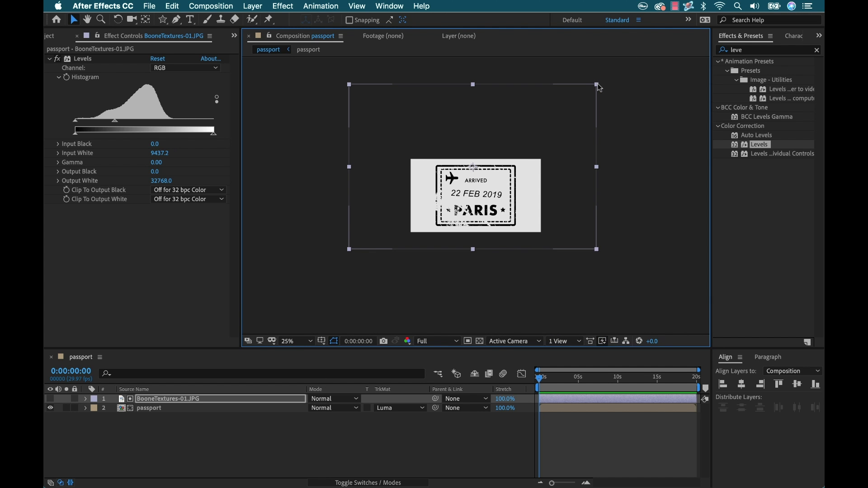
drag(599, 87, 586, 96)
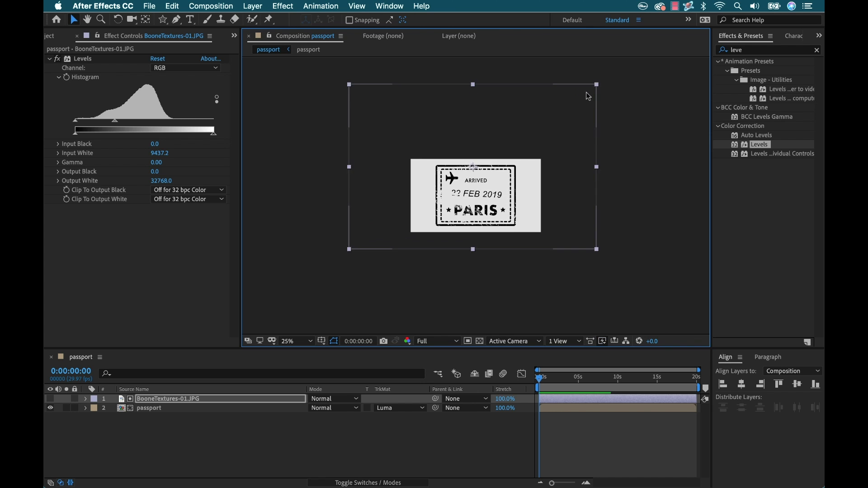
click(281, 430)
key(period)
key(period)
key(period)
key(period)
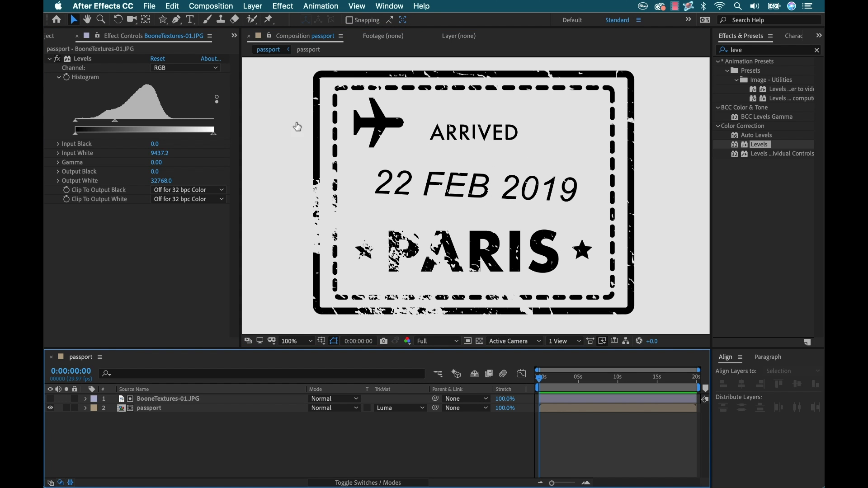
click(50, 38)
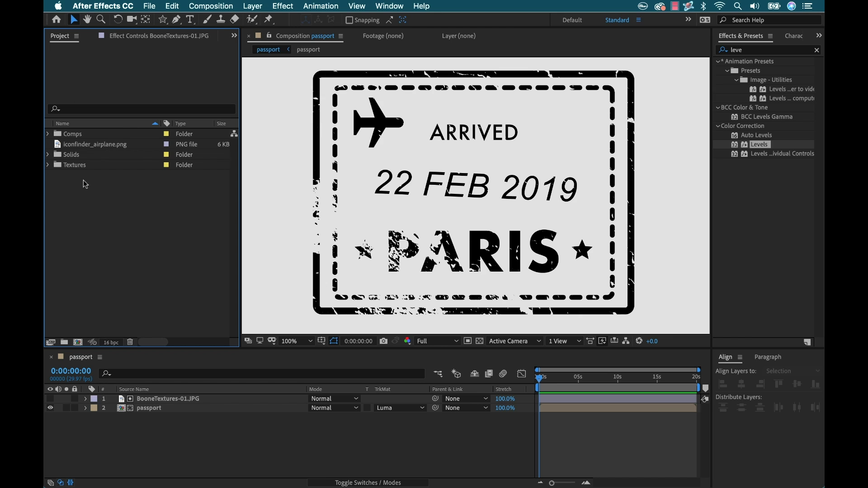
click(47, 165)
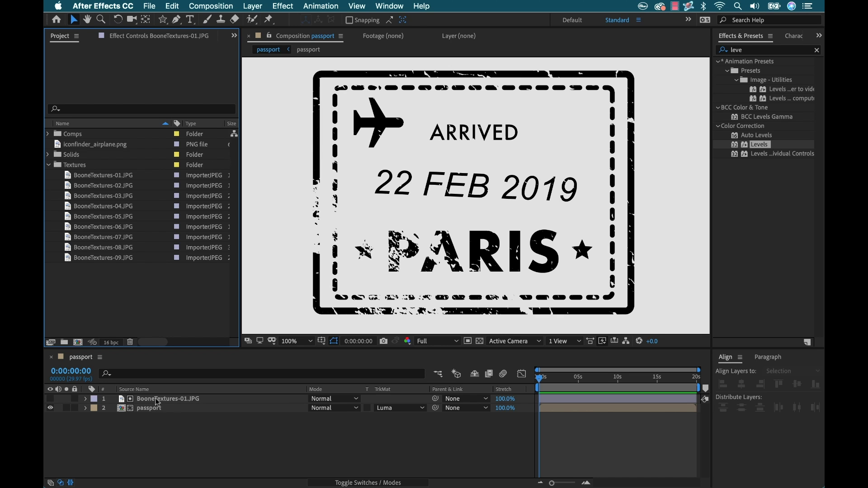
Replace the layer 1 texture footage with BooneTextures-02.JPG.
click(167, 400)
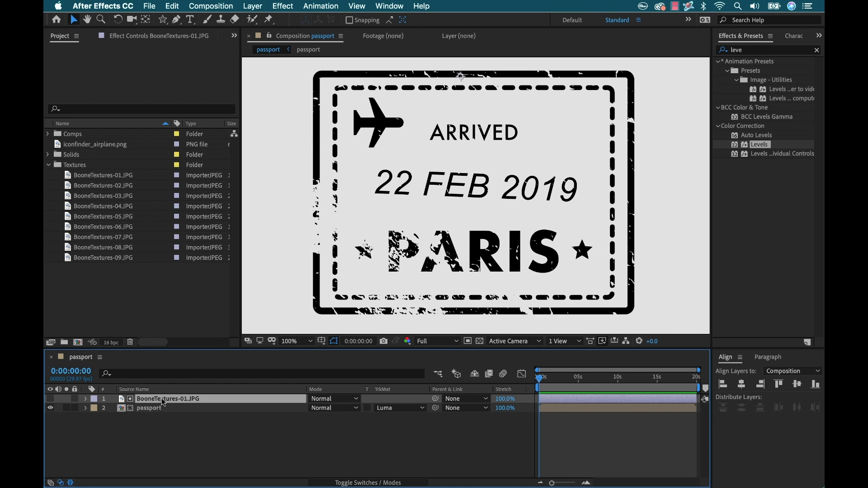
drag(89, 187, 156, 409)
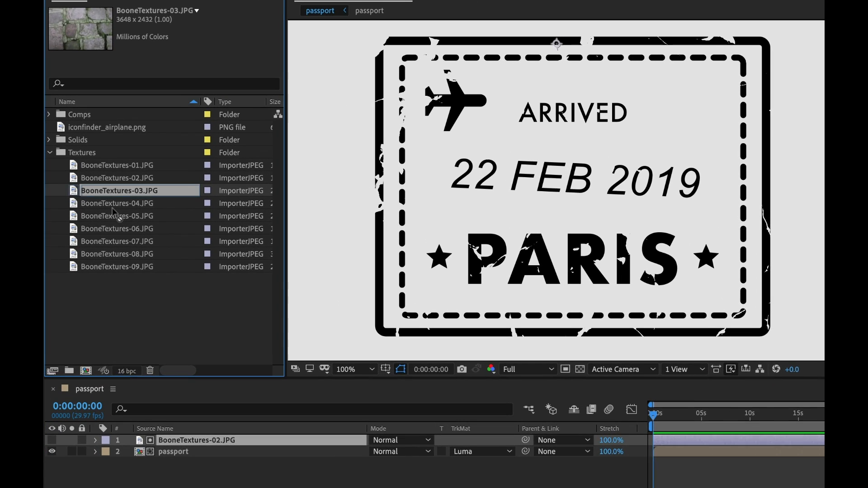
Swap in BooneTextures-03.JPG, reposition it, lock passport, and lower Input White to 8454.1.
drag(103, 196, 139, 350)
drag(165, 384, 194, 447)
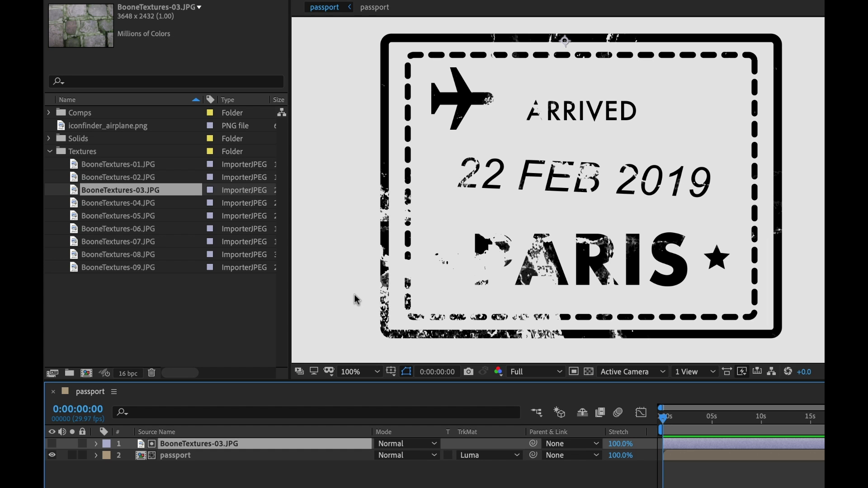
click(356, 307)
drag(358, 302, 347, 258)
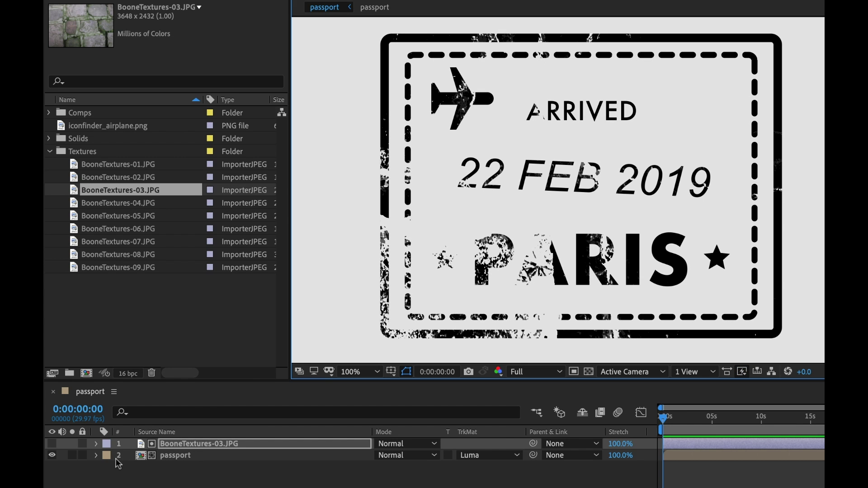
click(82, 455)
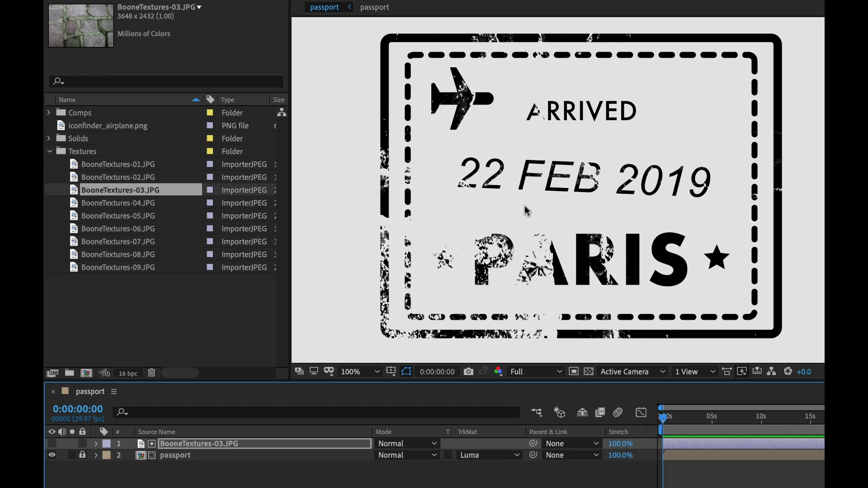
drag(476, 186, 597, 135)
drag(553, 168, 554, 167)
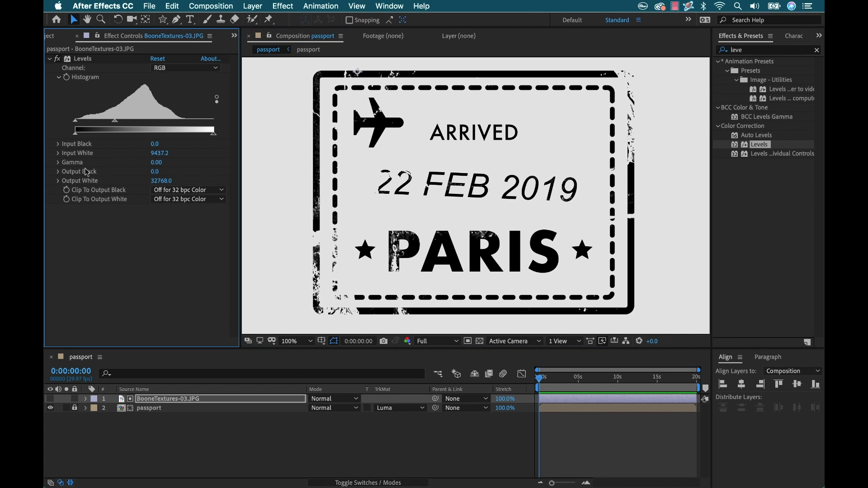
mouse_move(158, 153)
mouse_down()
mouse_move(170, 148)
mouse_move(149, 144)
mouse_up()
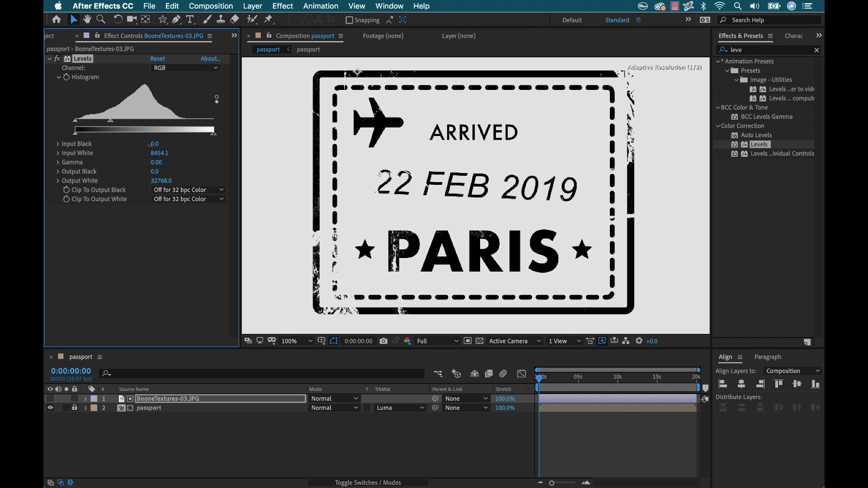
Try BooneTextures-04 through -09 as the texture, ending on the wood-plank 09.
click(53, 37)
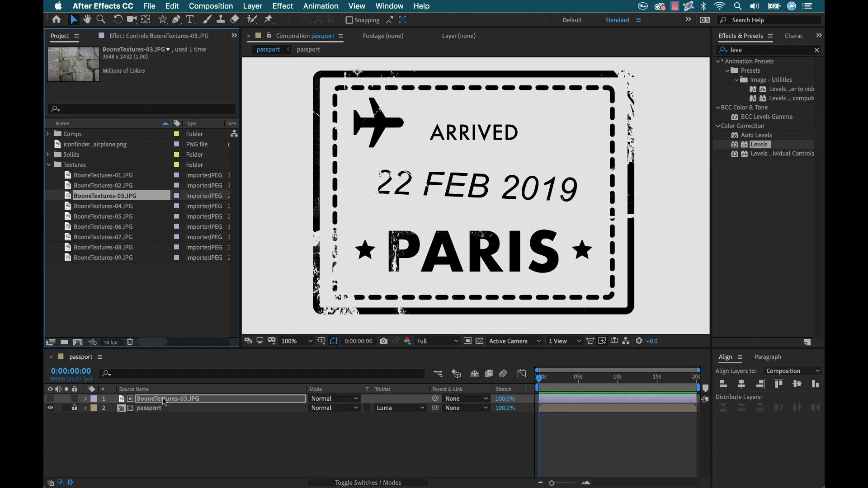
drag(103, 206, 158, 404)
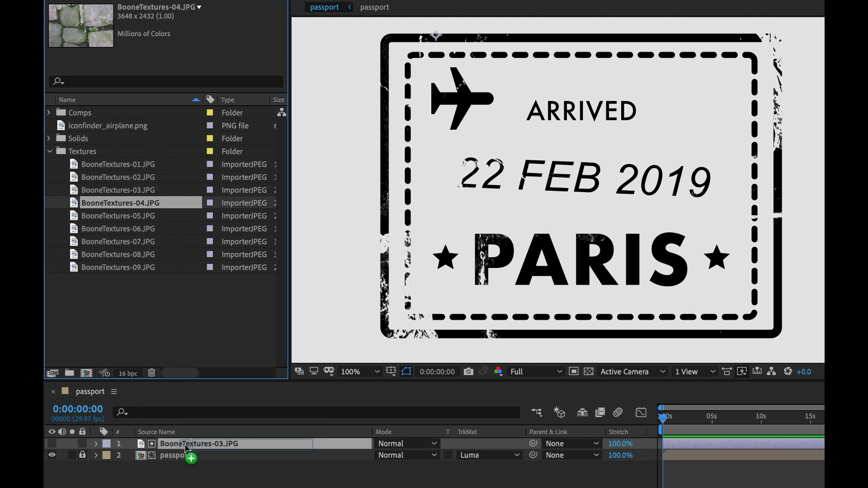
drag(185, 448, 189, 449)
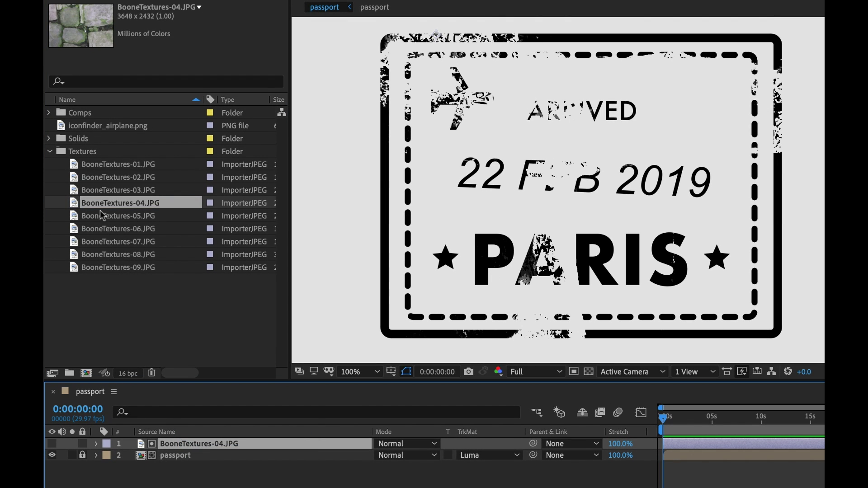
drag(103, 216, 188, 460)
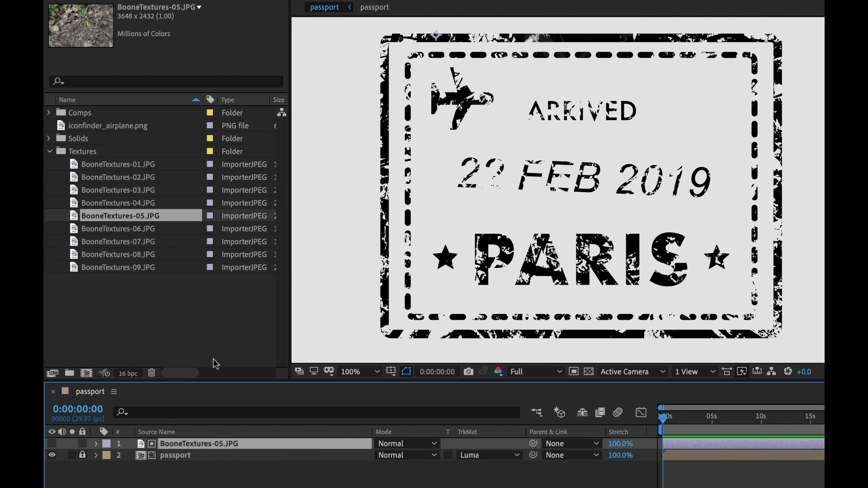
drag(116, 229, 180, 456)
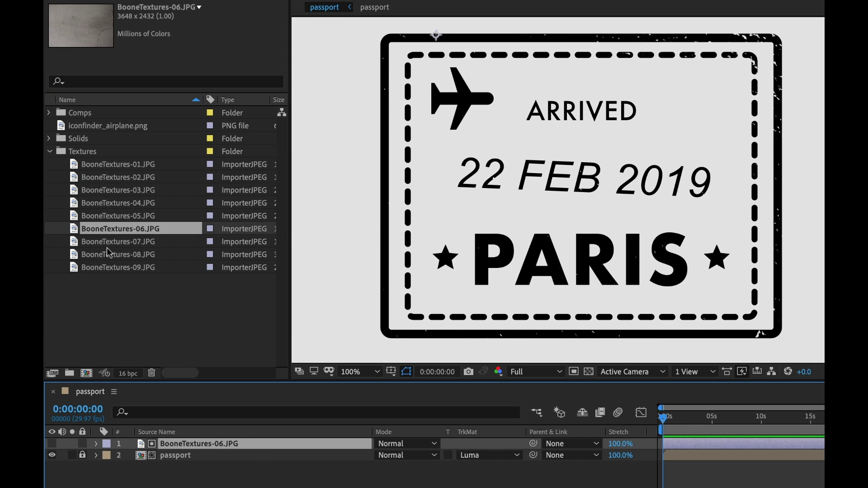
drag(110, 242, 161, 448)
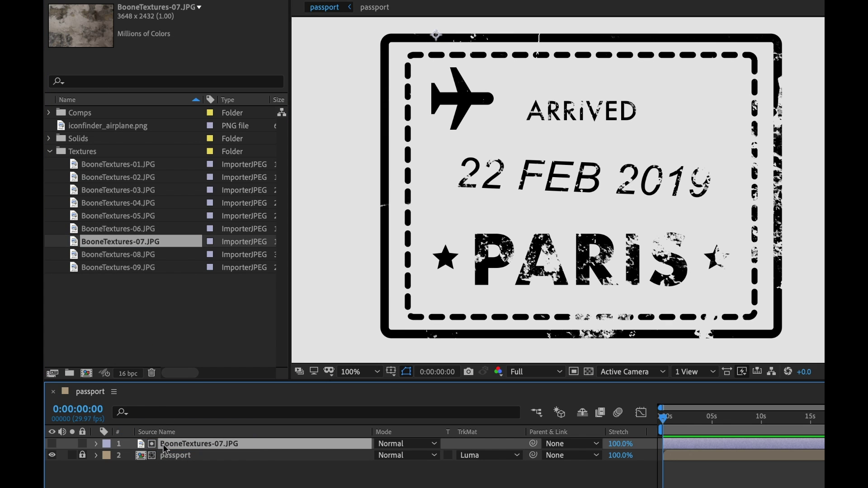
click(116, 268)
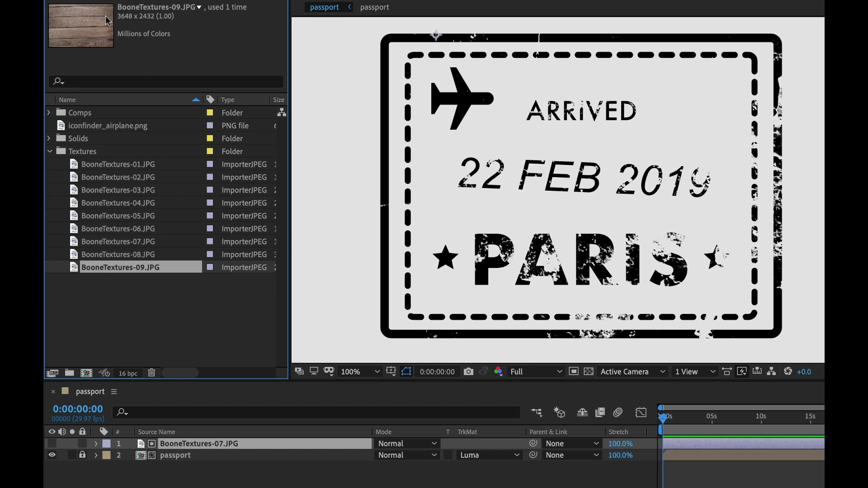
drag(124, 274, 185, 457)
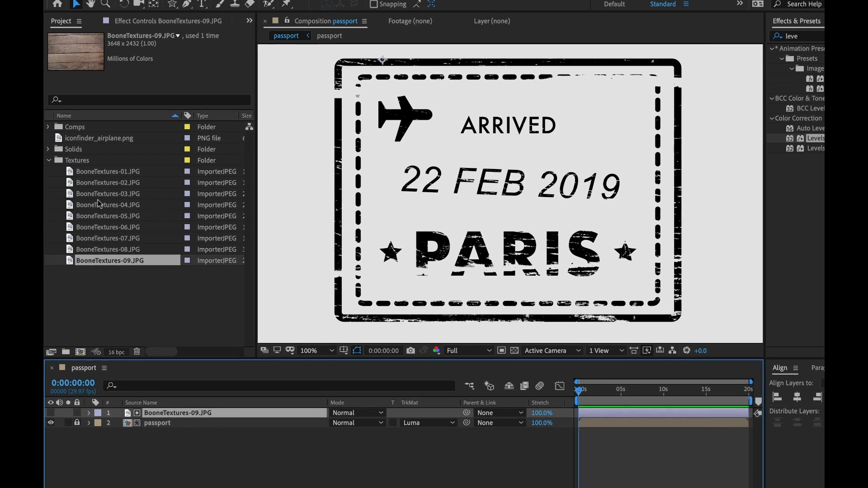
Switch the texture back to BooneTextures-03.JPG and enable Levels Histogram keyframing at frame 14.
drag(99, 195, 298, 257)
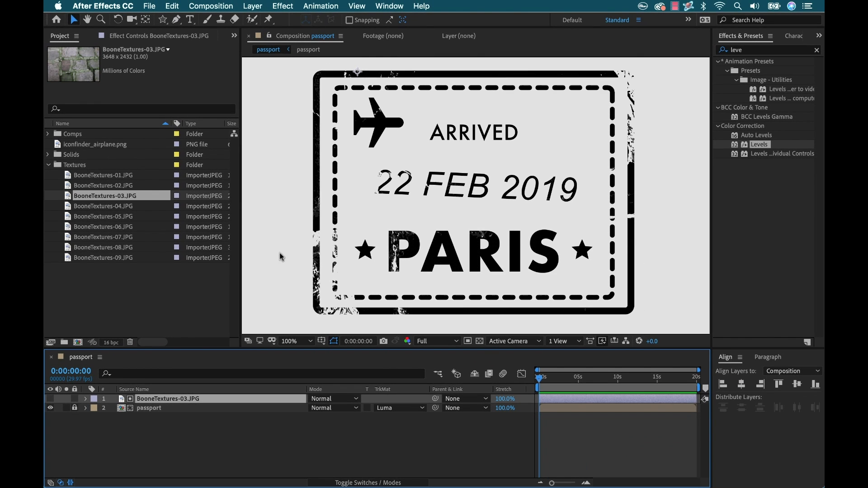
click(129, 37)
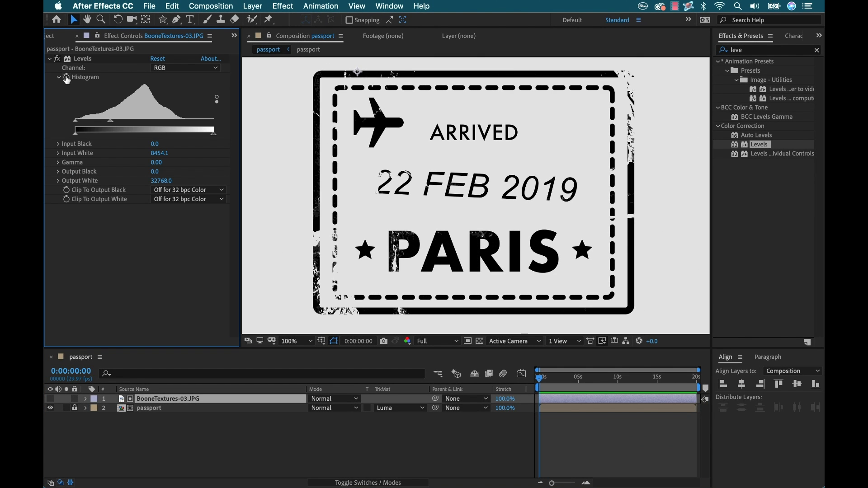
click(546, 380)
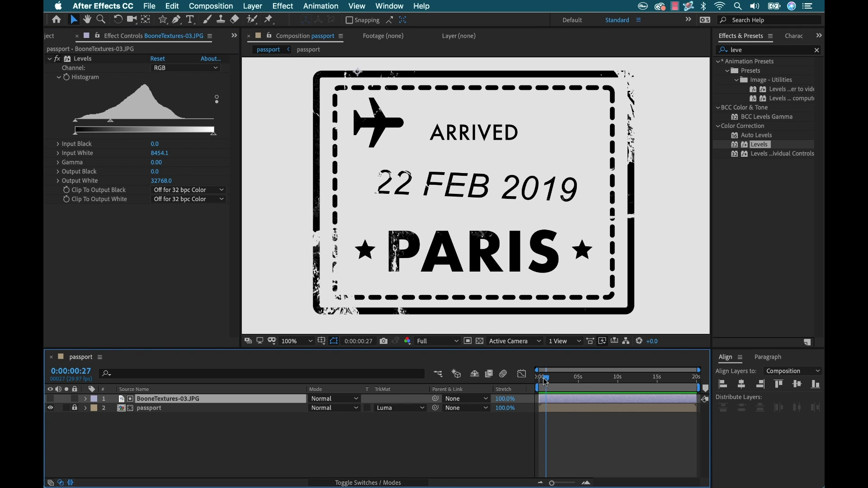
drag(544, 380, 543, 380)
click(66, 78)
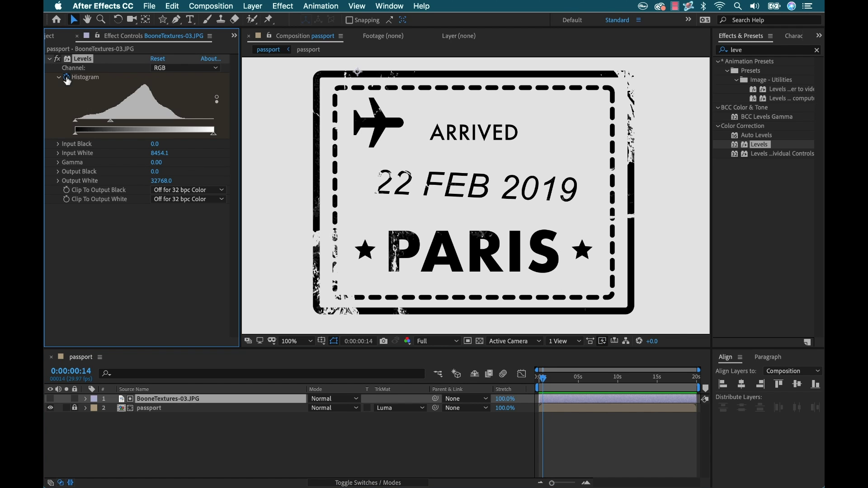
Keyframe Input White at 0 later in the clip and 21889.0 near the start.
drag(544, 382, 561, 382)
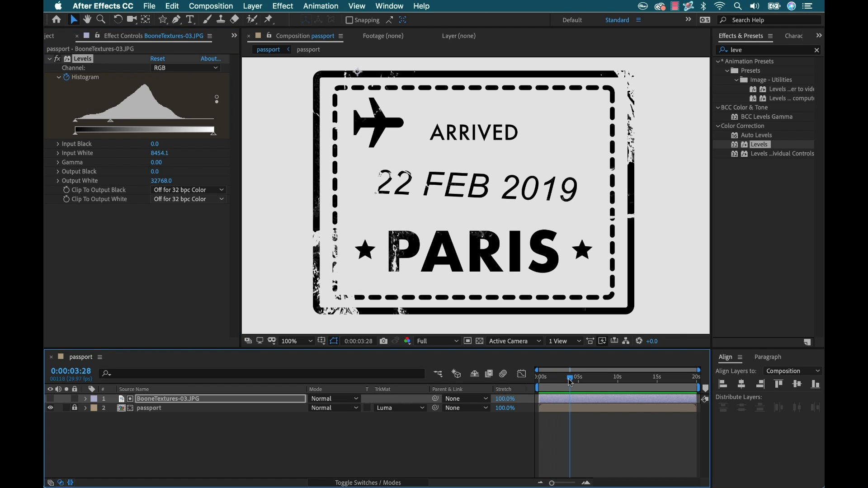
click(161, 153)
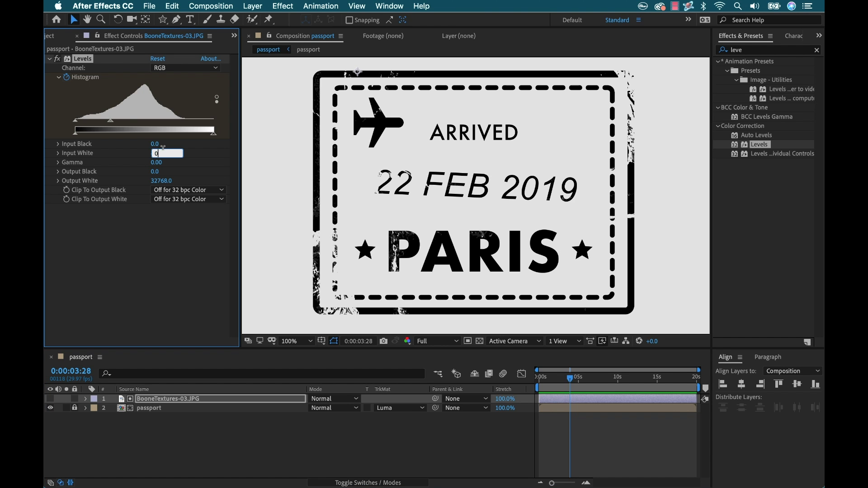
text(0)
key(Return)
drag(567, 384, 538, 381)
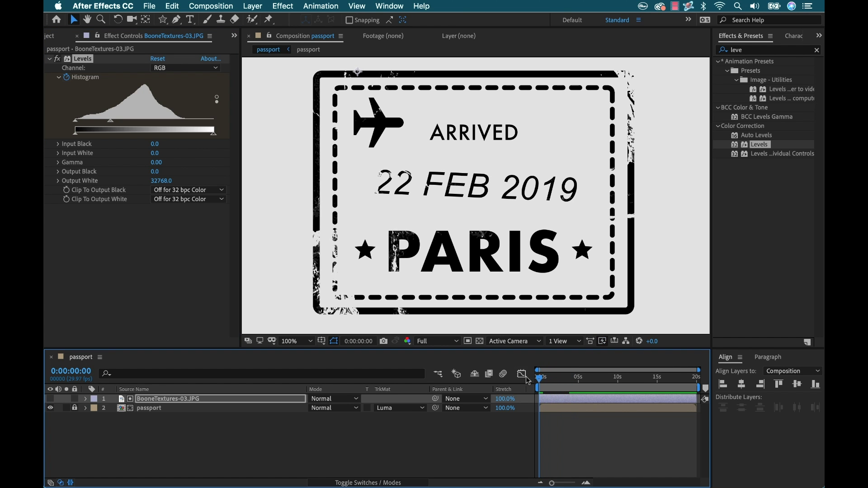
drag(156, 155, 177, 152)
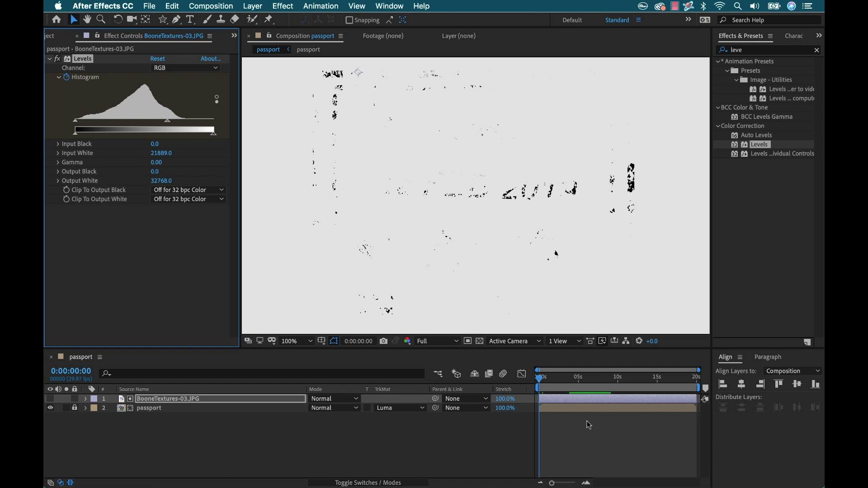
drag(540, 381, 545, 382)
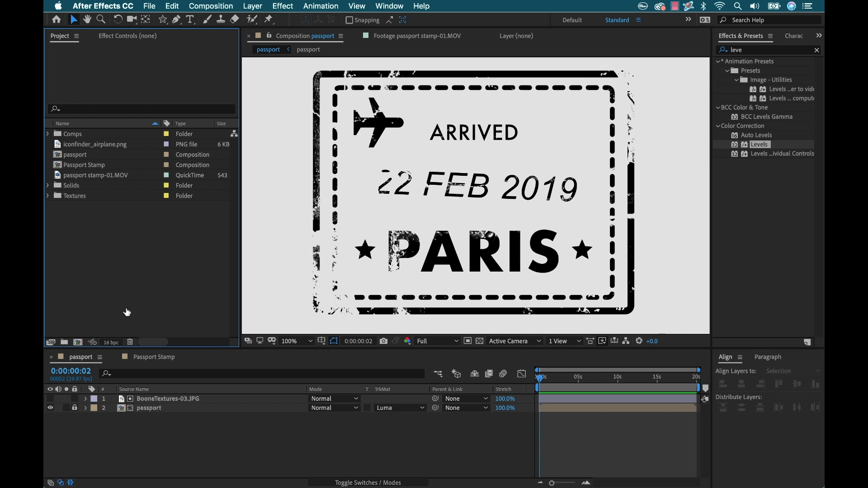
Add the passport comp as layer 1 over the hand footage at the fist frame.
click(153, 358)
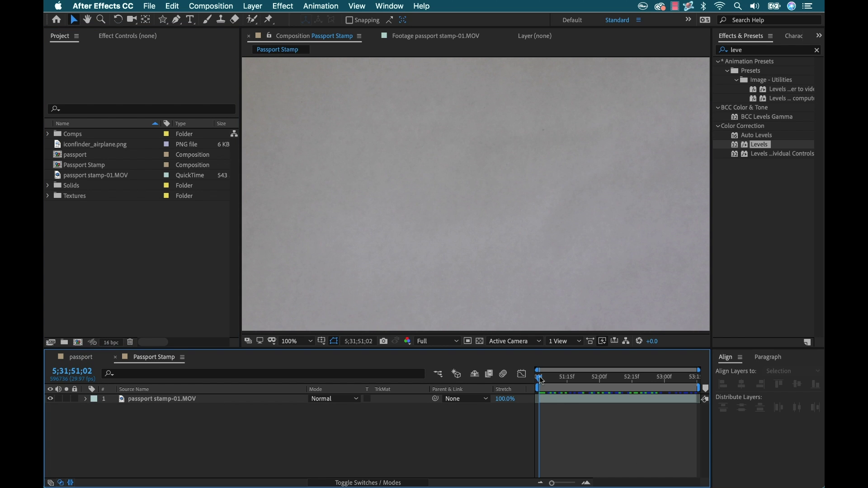
drag(551, 382, 611, 385)
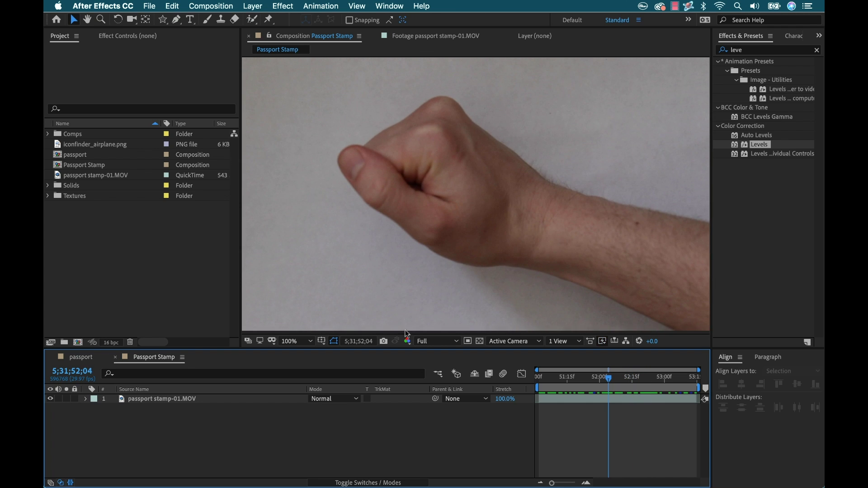
drag(58, 158, 144, 400)
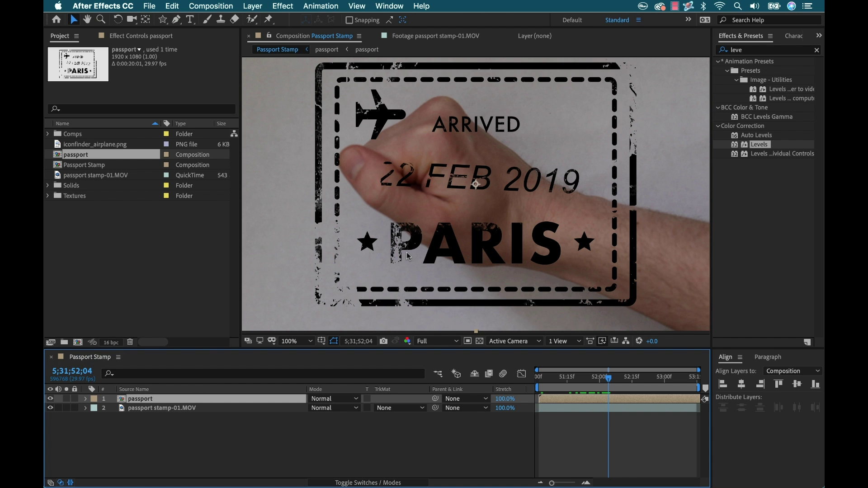
Shrink the stamp to about half size, rotate it about 55° counter-clockwise, and move it onto the hand.
scroll(407, 255, down, 3)
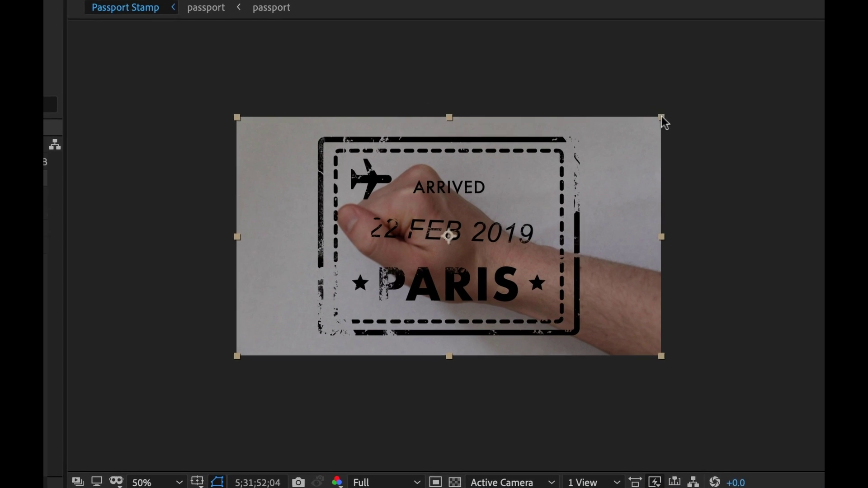
drag(664, 118, 564, 170)
drag(517, 250, 505, 219)
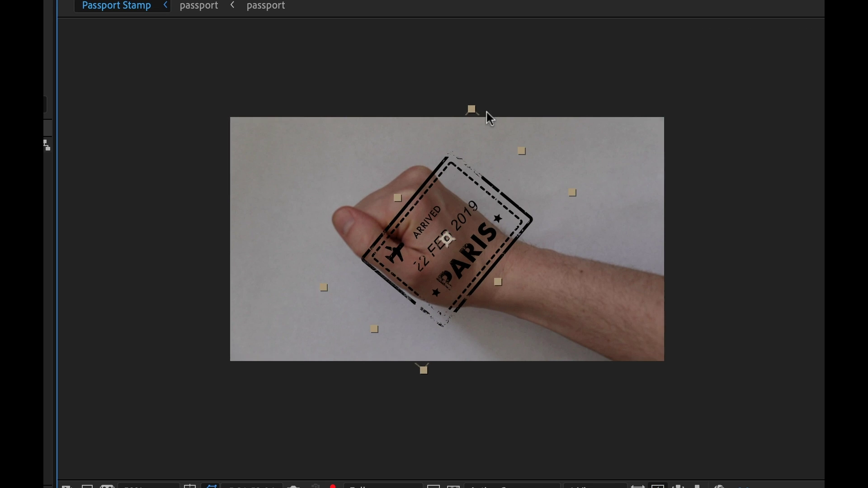
drag(473, 109, 465, 142)
drag(454, 224, 418, 213)
drag(427, 135, 425, 148)
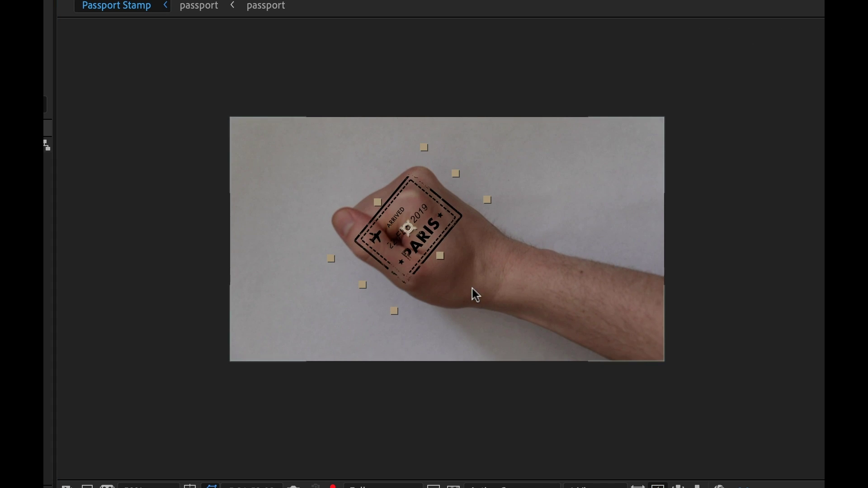
Zoom in to nudge the stamp onto the knuckles, shrink it slightly, and scrub through the moving frames.
key(period)
drag(392, 80, 402, 80)
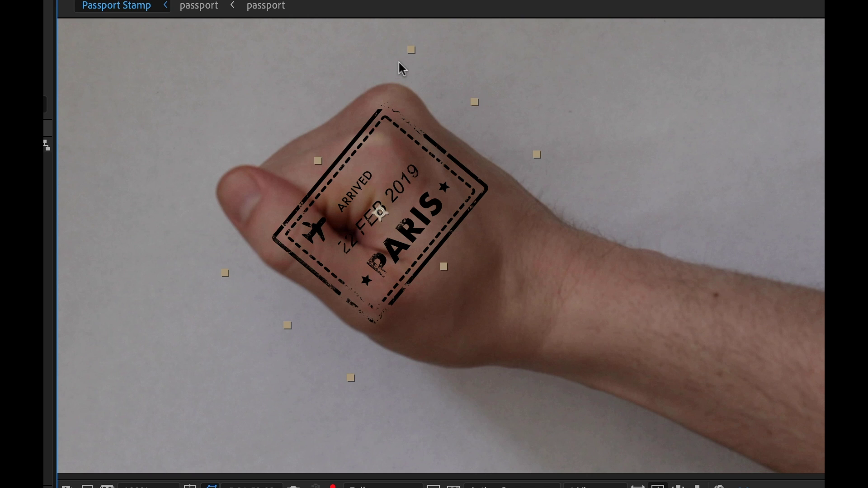
drag(409, 45, 404, 69)
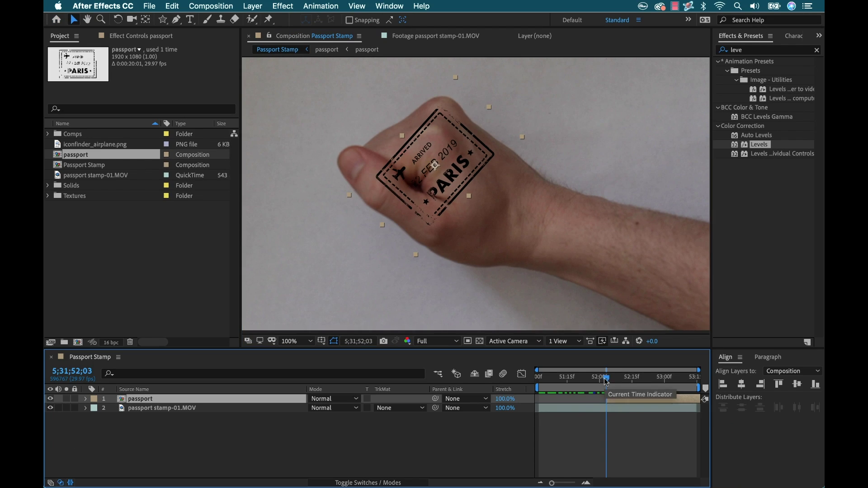
drag(607, 390, 634, 390)
Draw a Pen-tool mask on the passport layer outlining the fist from thumb to knuckles.
key(period)
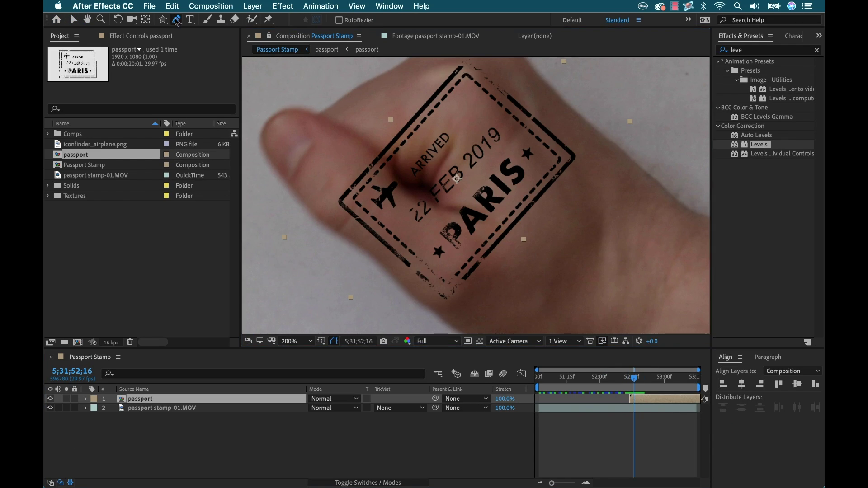
key(g)
click(256, 185)
click(262, 160)
click(293, 149)
click(312, 153)
click(349, 131)
click(510, 136)
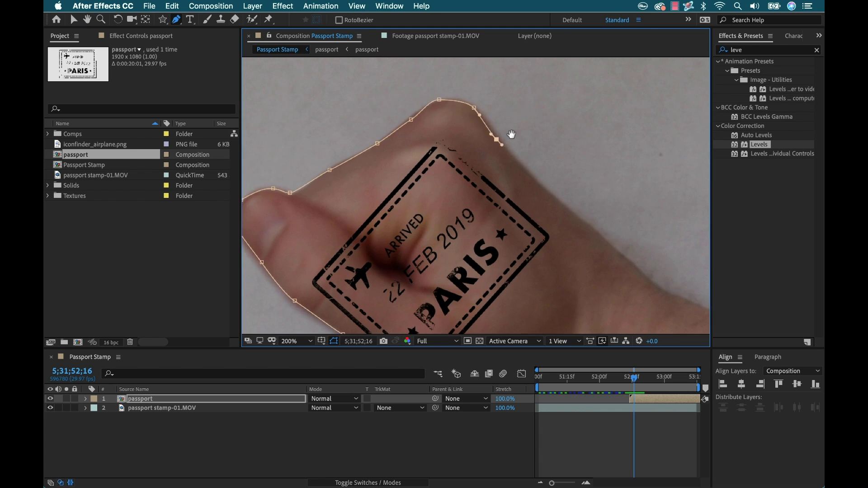
Set a Mask Path keyframe, then transform the whole mask on the next frame.
key(comma)
key(period)
key(v)
key(alt+shift+m)
key(Page_Down)
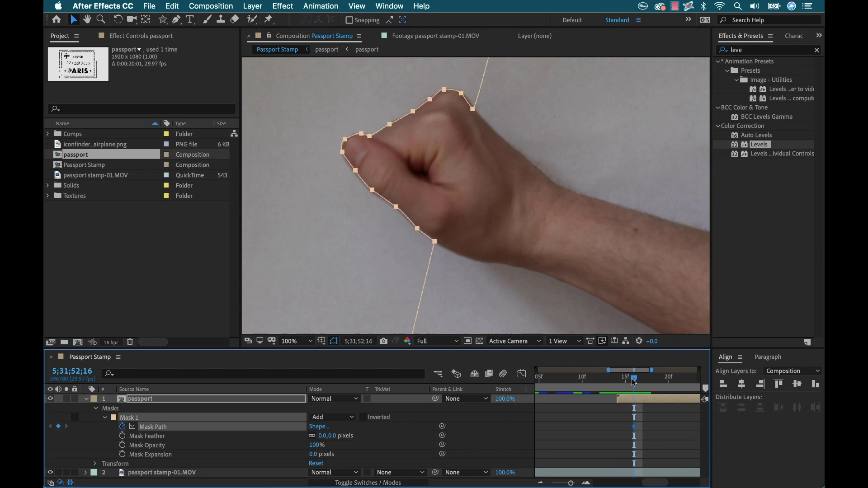
key(ctrl+t)
key(Return)
On the following frames, move the mask onto the fist and pull points along the hand's edge.
key(period)
key(Page_Down)
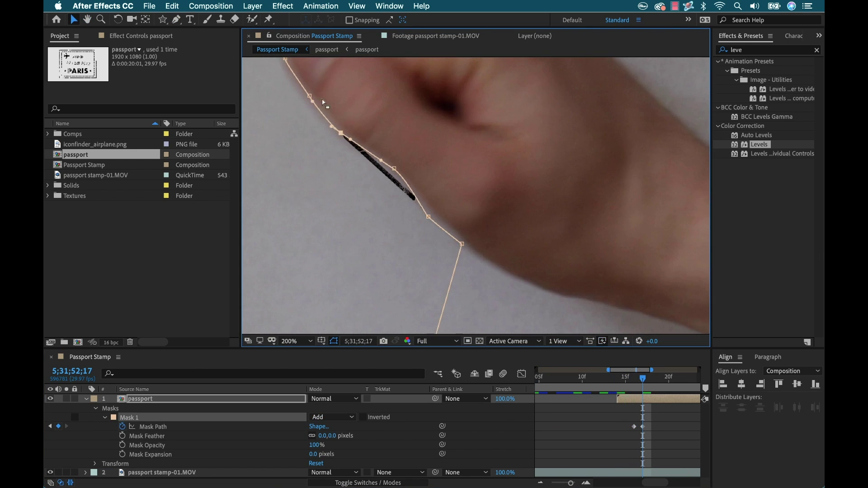
key(comma)
drag(498, 149, 514, 157)
key(period)
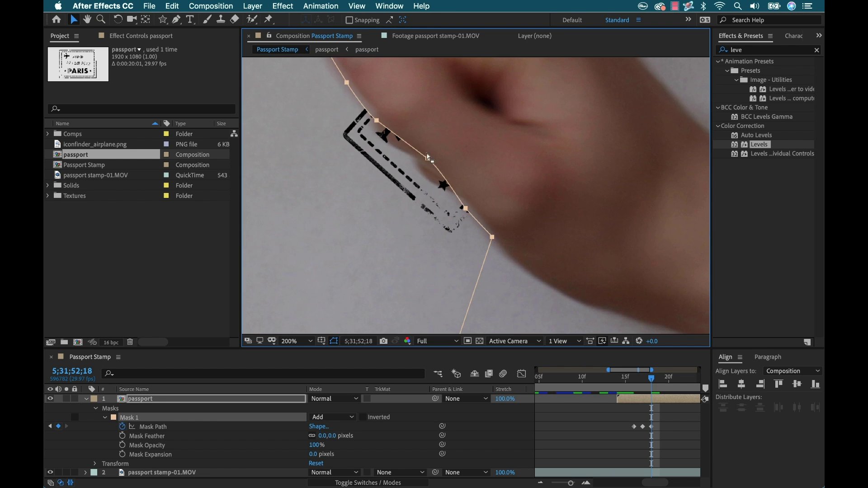
key(Page_Down)
key(comma)
key(comma)
key(period)
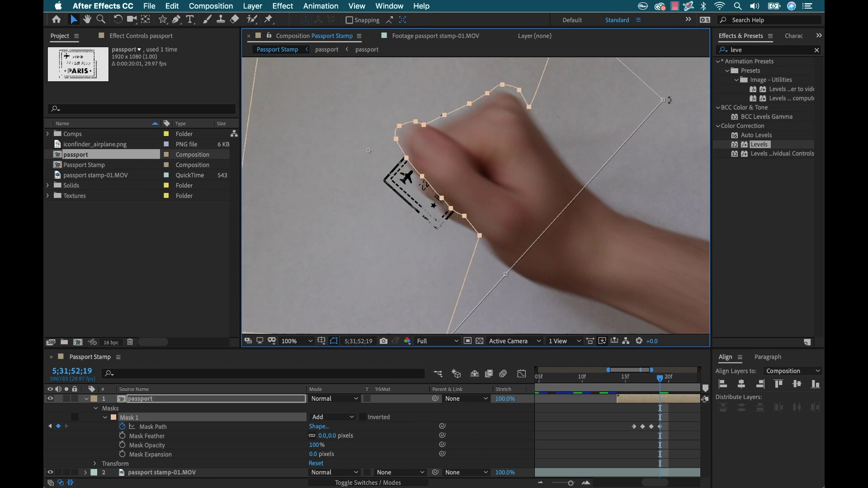
key(period)
drag(393, 208, 404, 219)
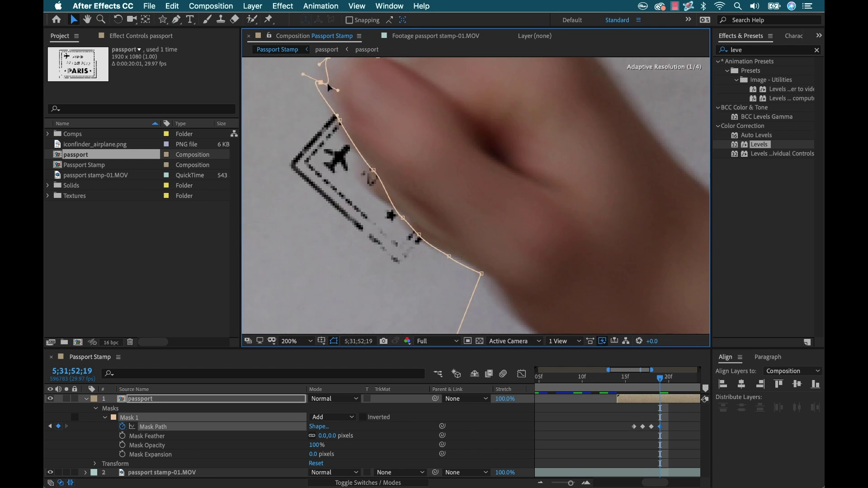
scroll(327, 83, up, 5)
Refit mask points to the thumb outline on later frames, then step back to check.
key(Page_Down)
key(comma)
key(comma)
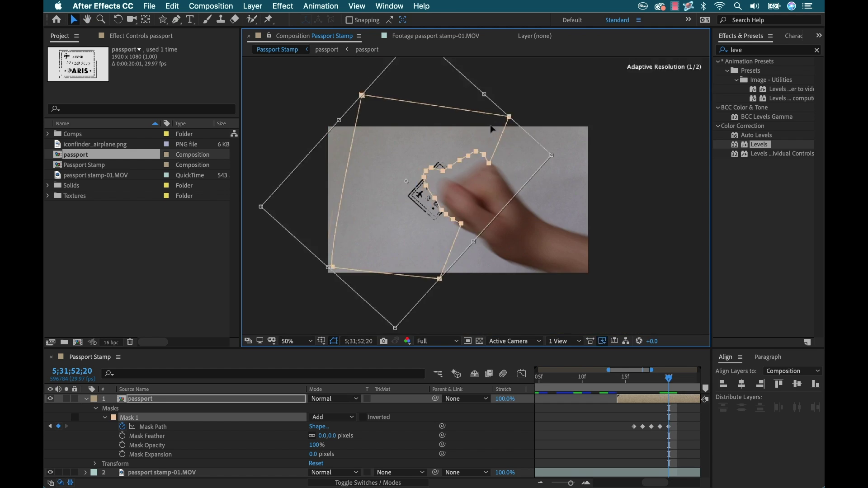
key(period)
key(period)
drag(344, 125, 352, 135)
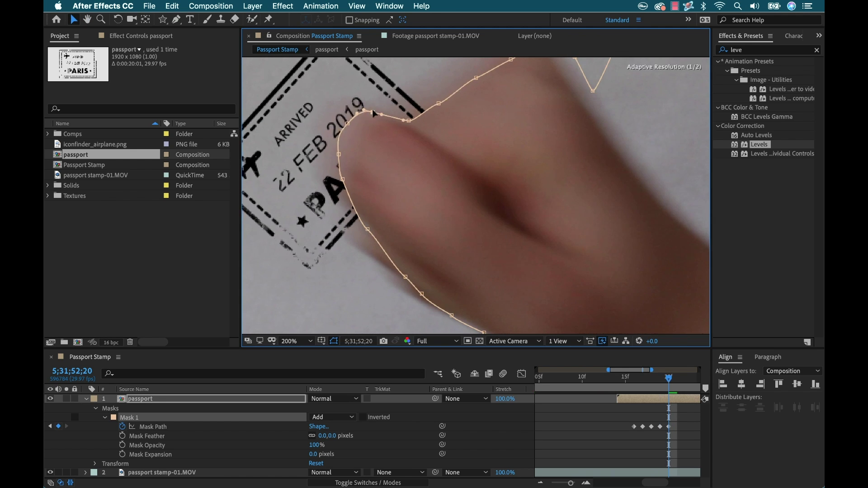
key(comma)
key(Page_Down)
drag(569, 208, 471, 205)
key(Page_Up)
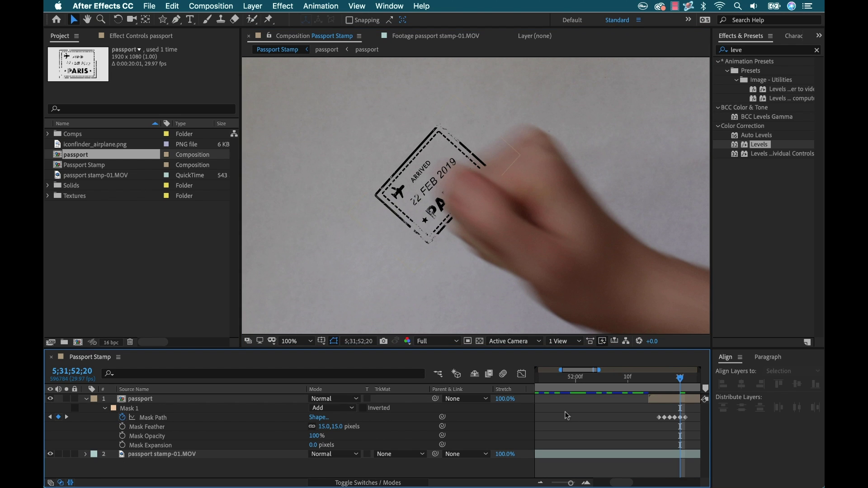
Apply Levels to passport stamp-01.MOV with Input Black 2056.0 and Input White 22873.3.
key(comma)
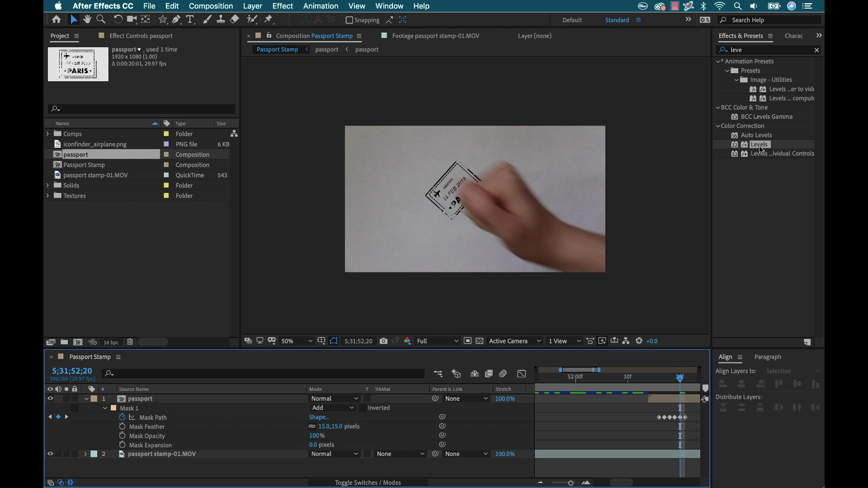
drag(761, 148, 535, 229)
mouse_move(178, 447)
mouse_down()
mouse_move(165, 458)
mouse_move(170, 454)
mouse_up()
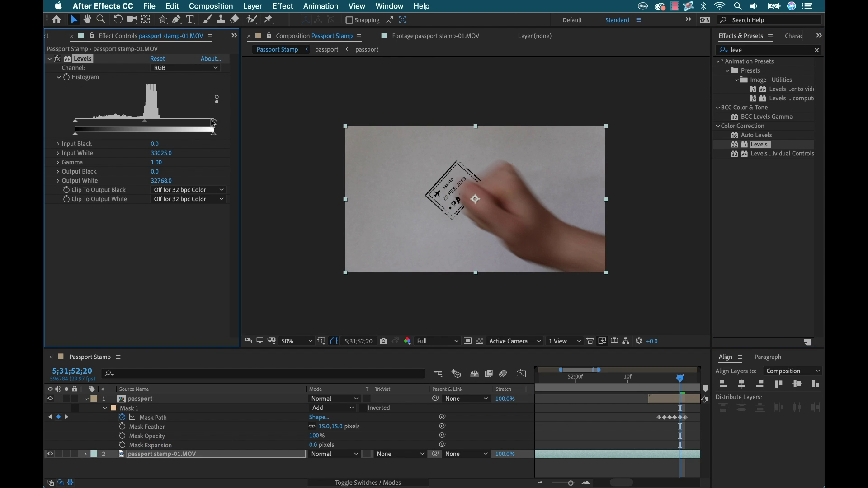
drag(214, 122, 196, 121)
drag(76, 123, 83, 123)
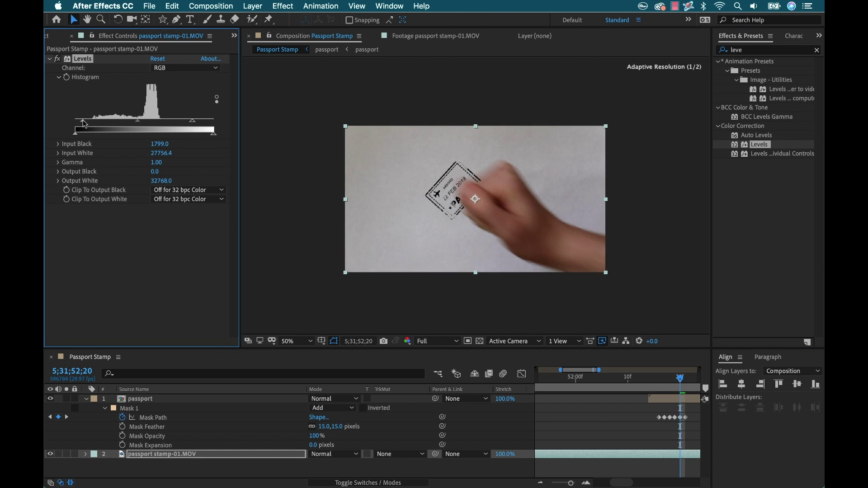
mouse_move(181, 123)
mouse_down()
mouse_move(164, 122)
mouse_move(172, 122)
mouse_up()
click(623, 430)
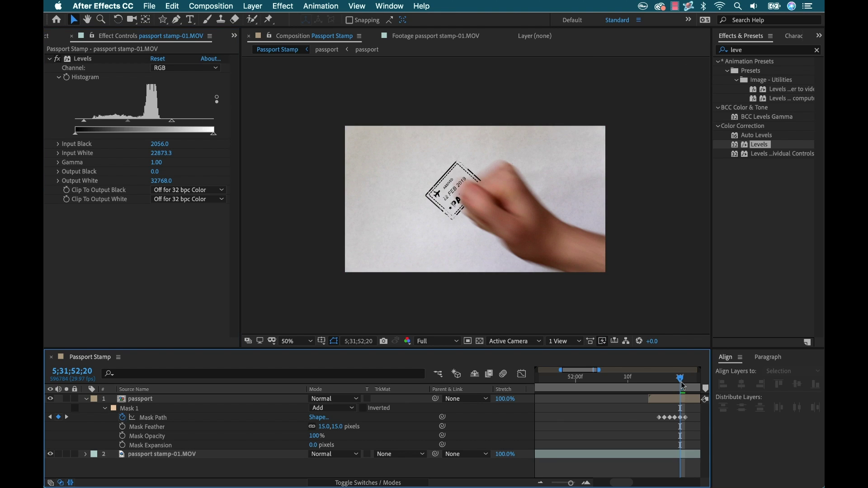
drag(679, 382, 655, 384)
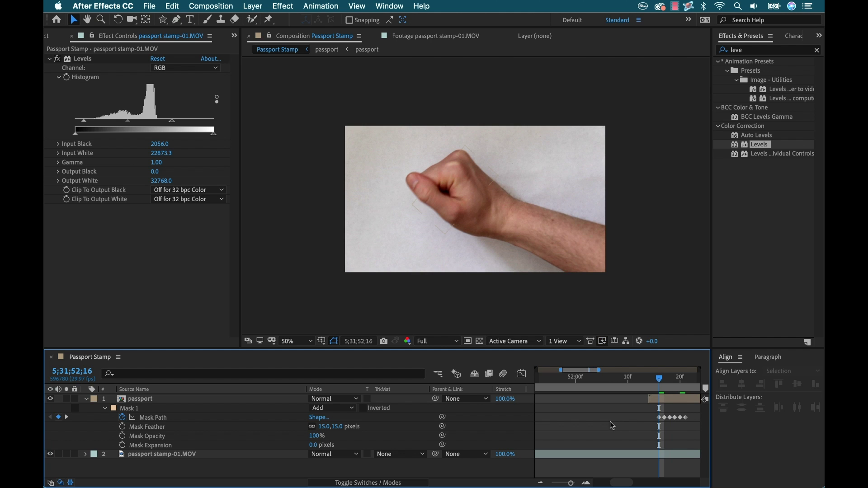
key(period)
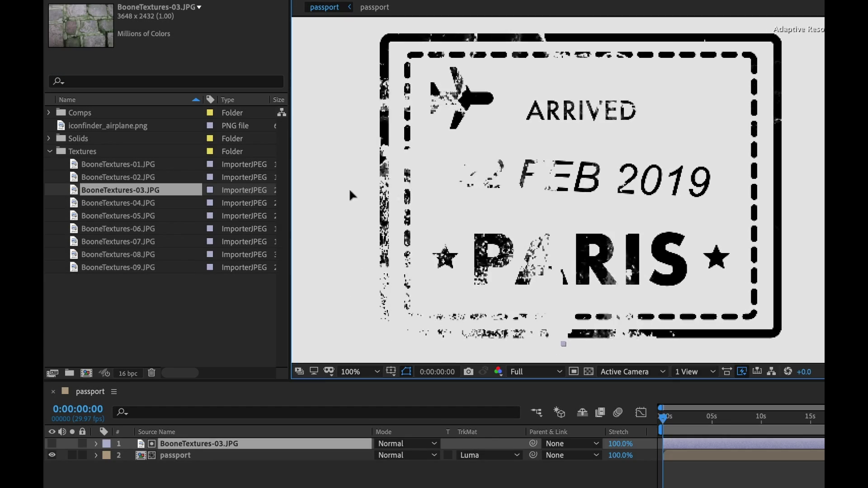
Confirm the texture layer name and lock the passport layer beneath the BooneTextures-03.JPG matte.
key(Return)
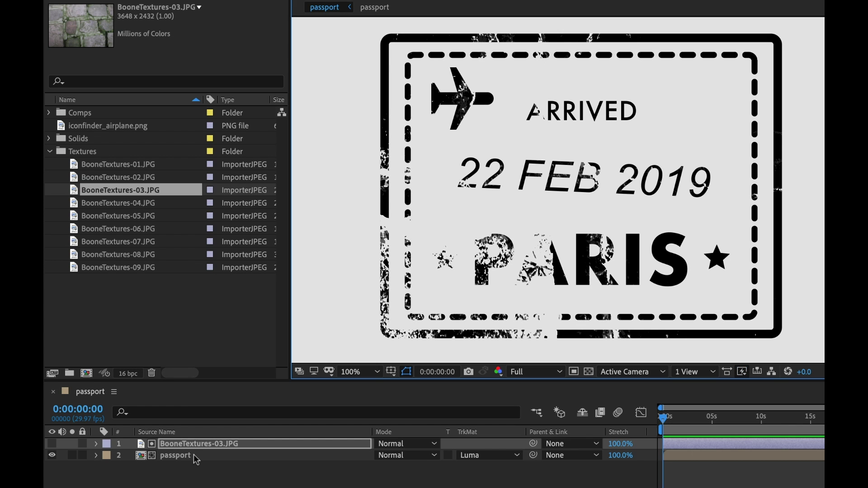
click(82, 456)
click(579, 157)
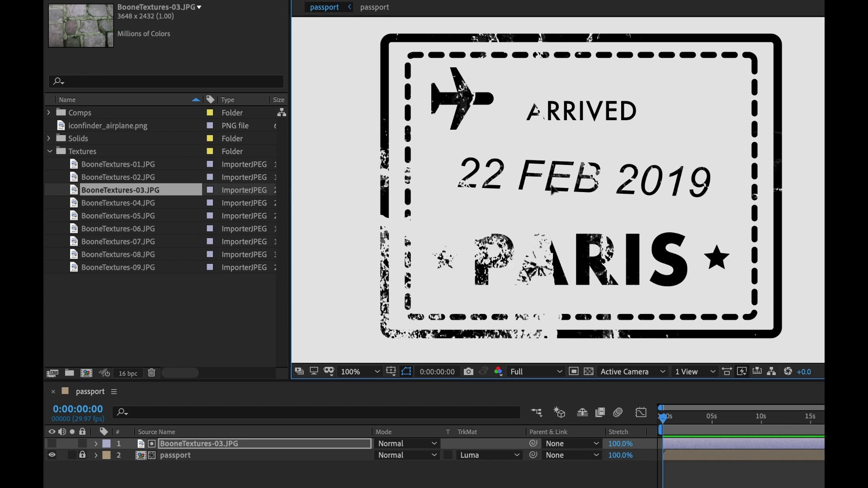